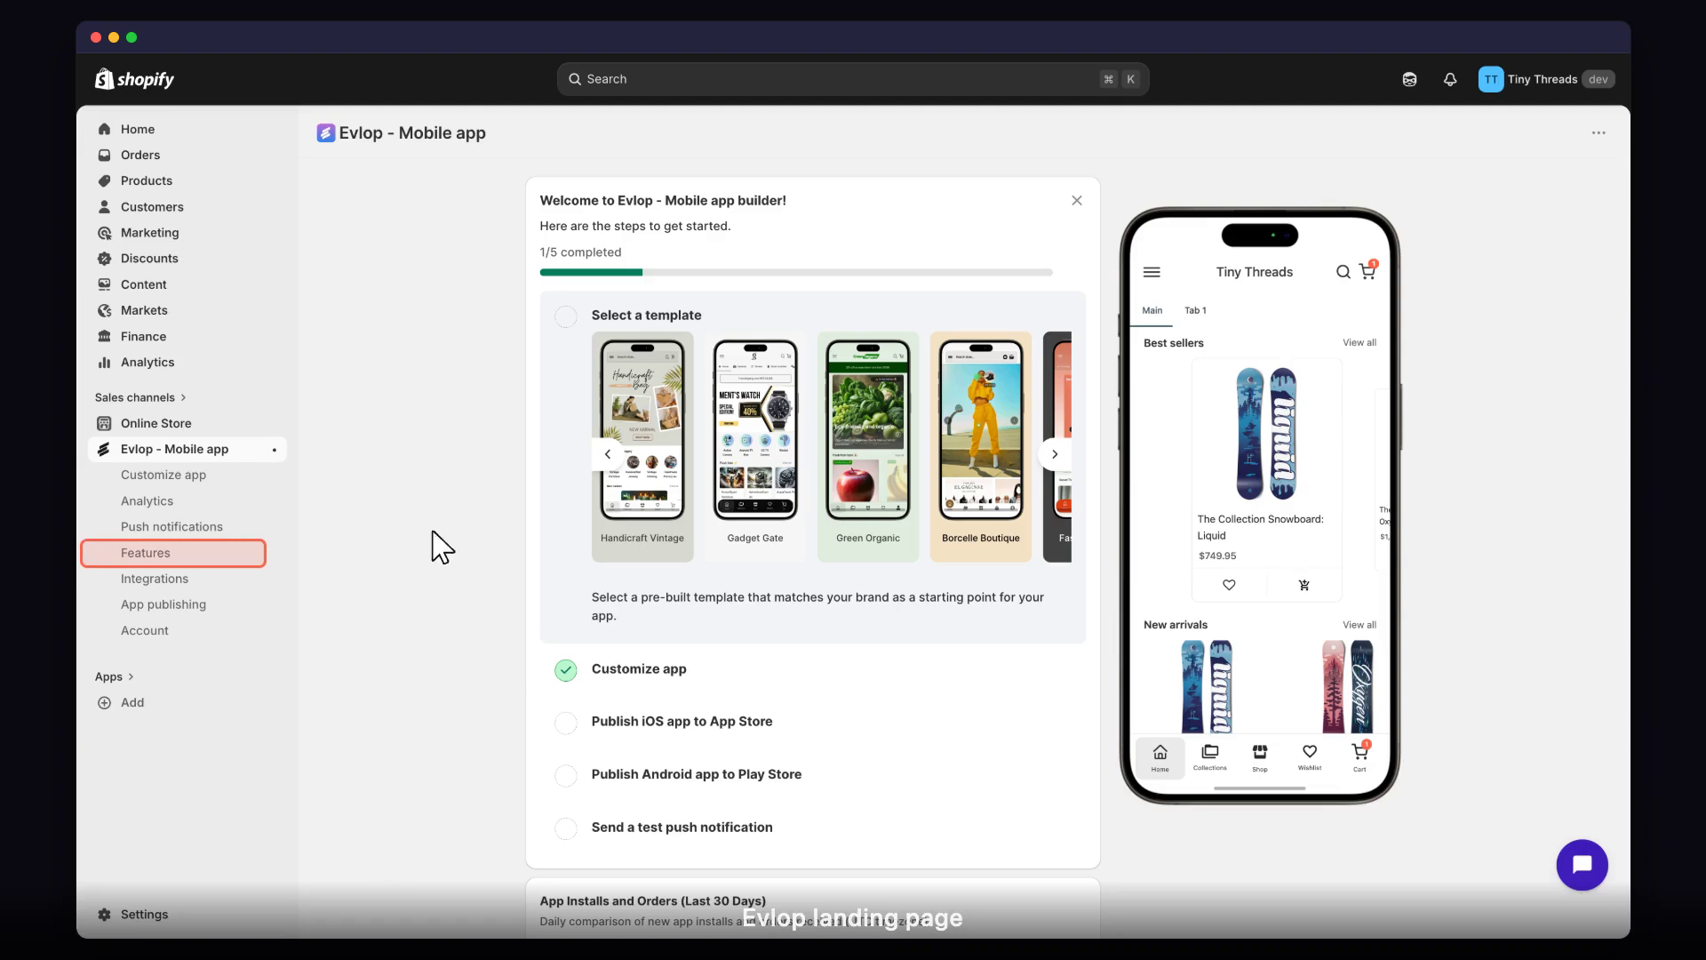
Enable the Automation Flow feature of the Evlop mobile app and open its flow for editing.
click(178, 556)
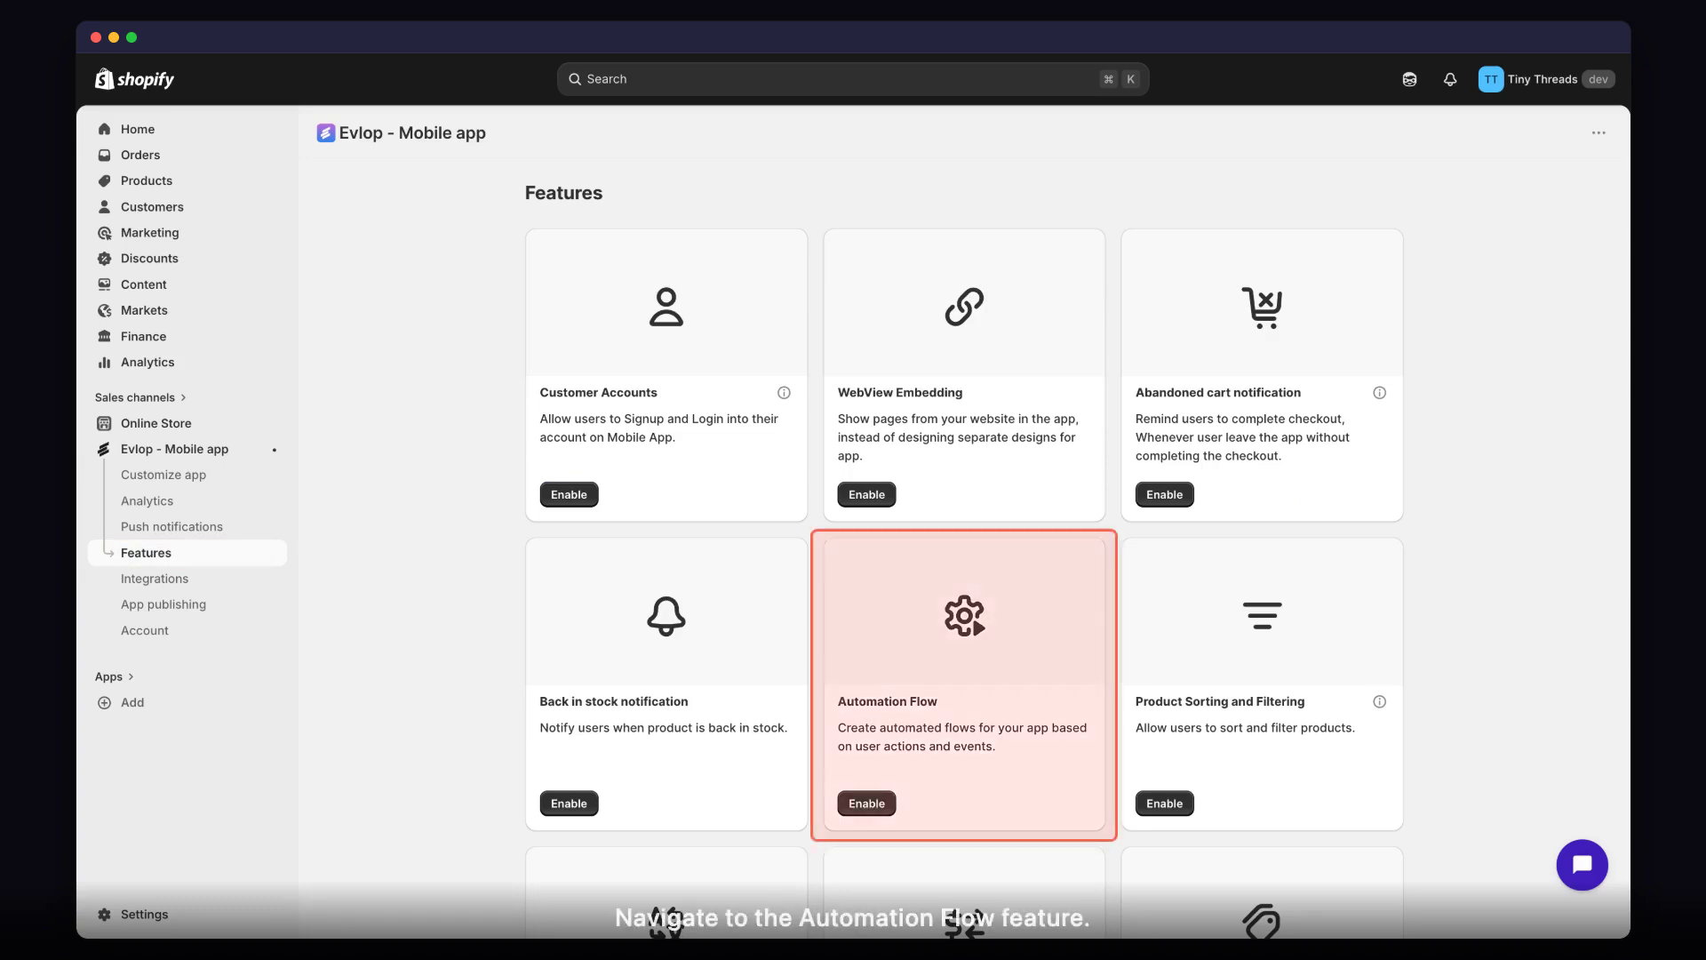
click(866, 803)
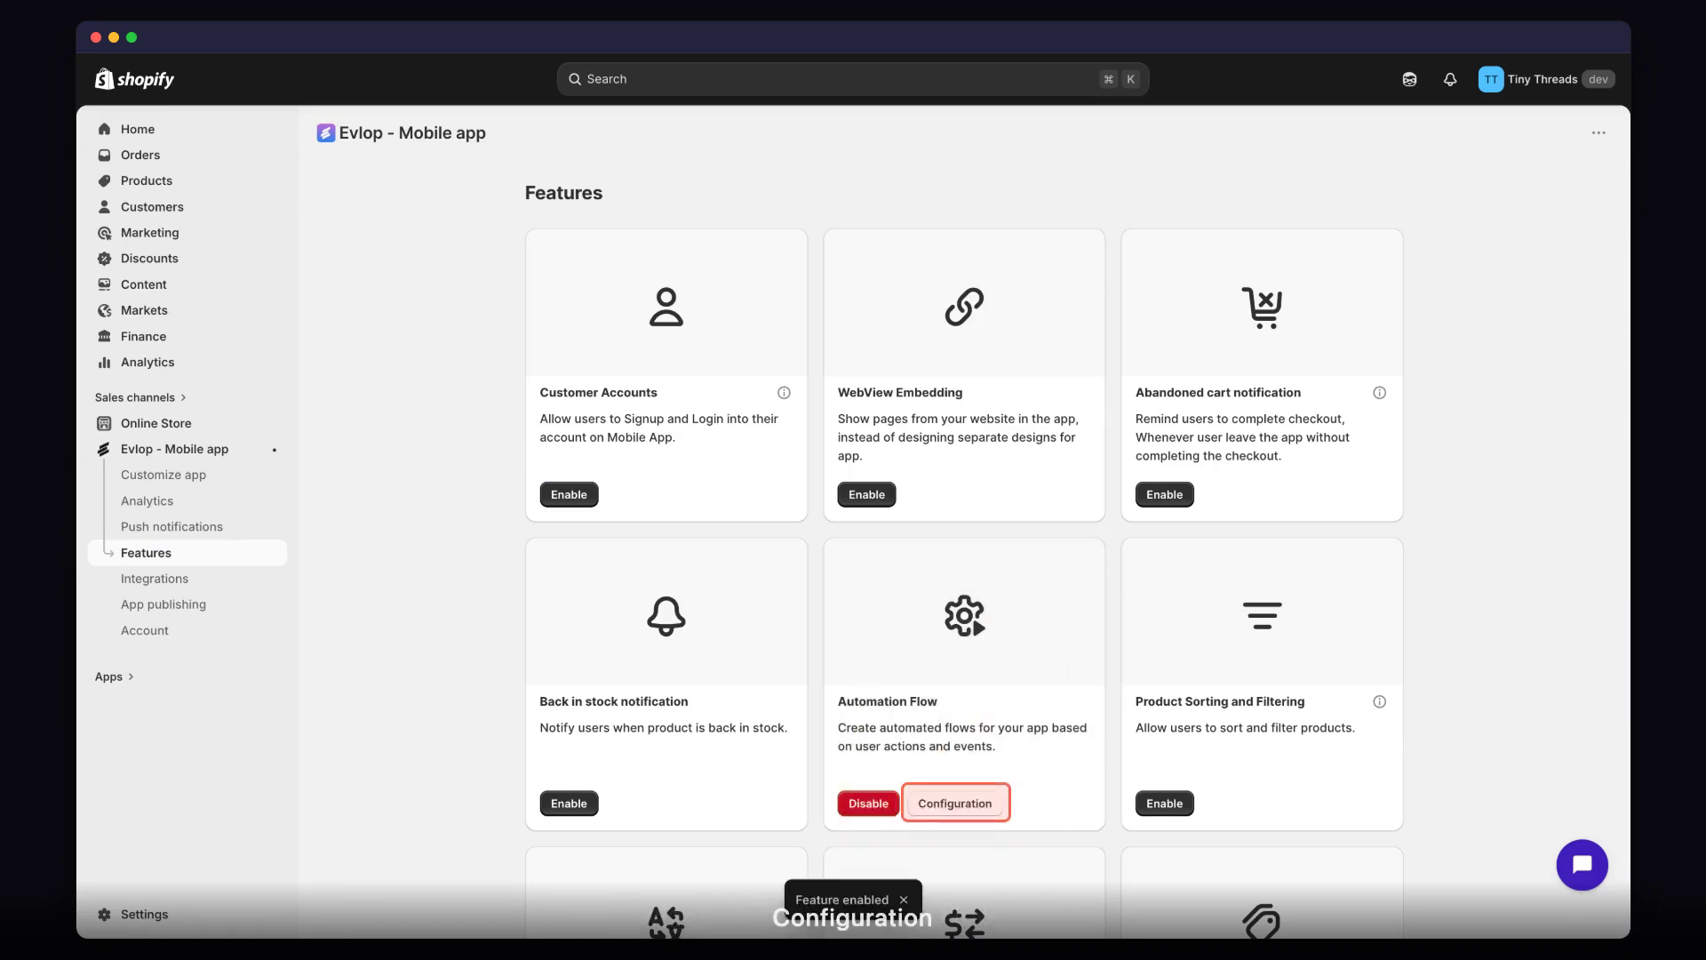
click(958, 805)
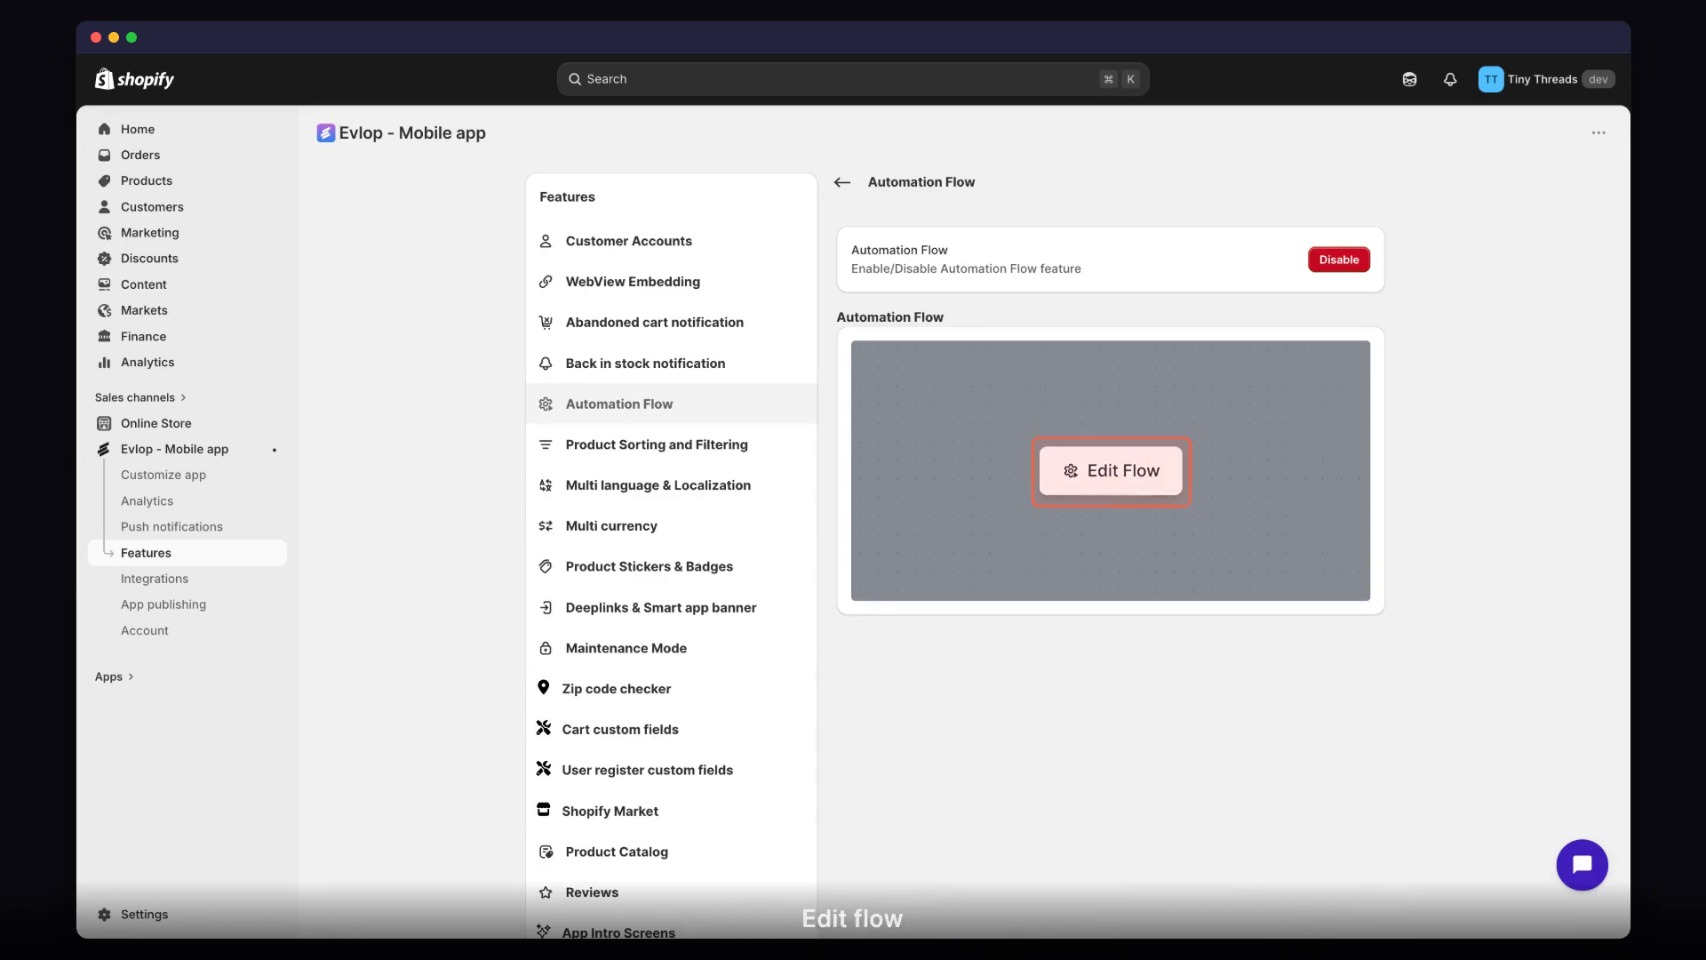
click(1117, 480)
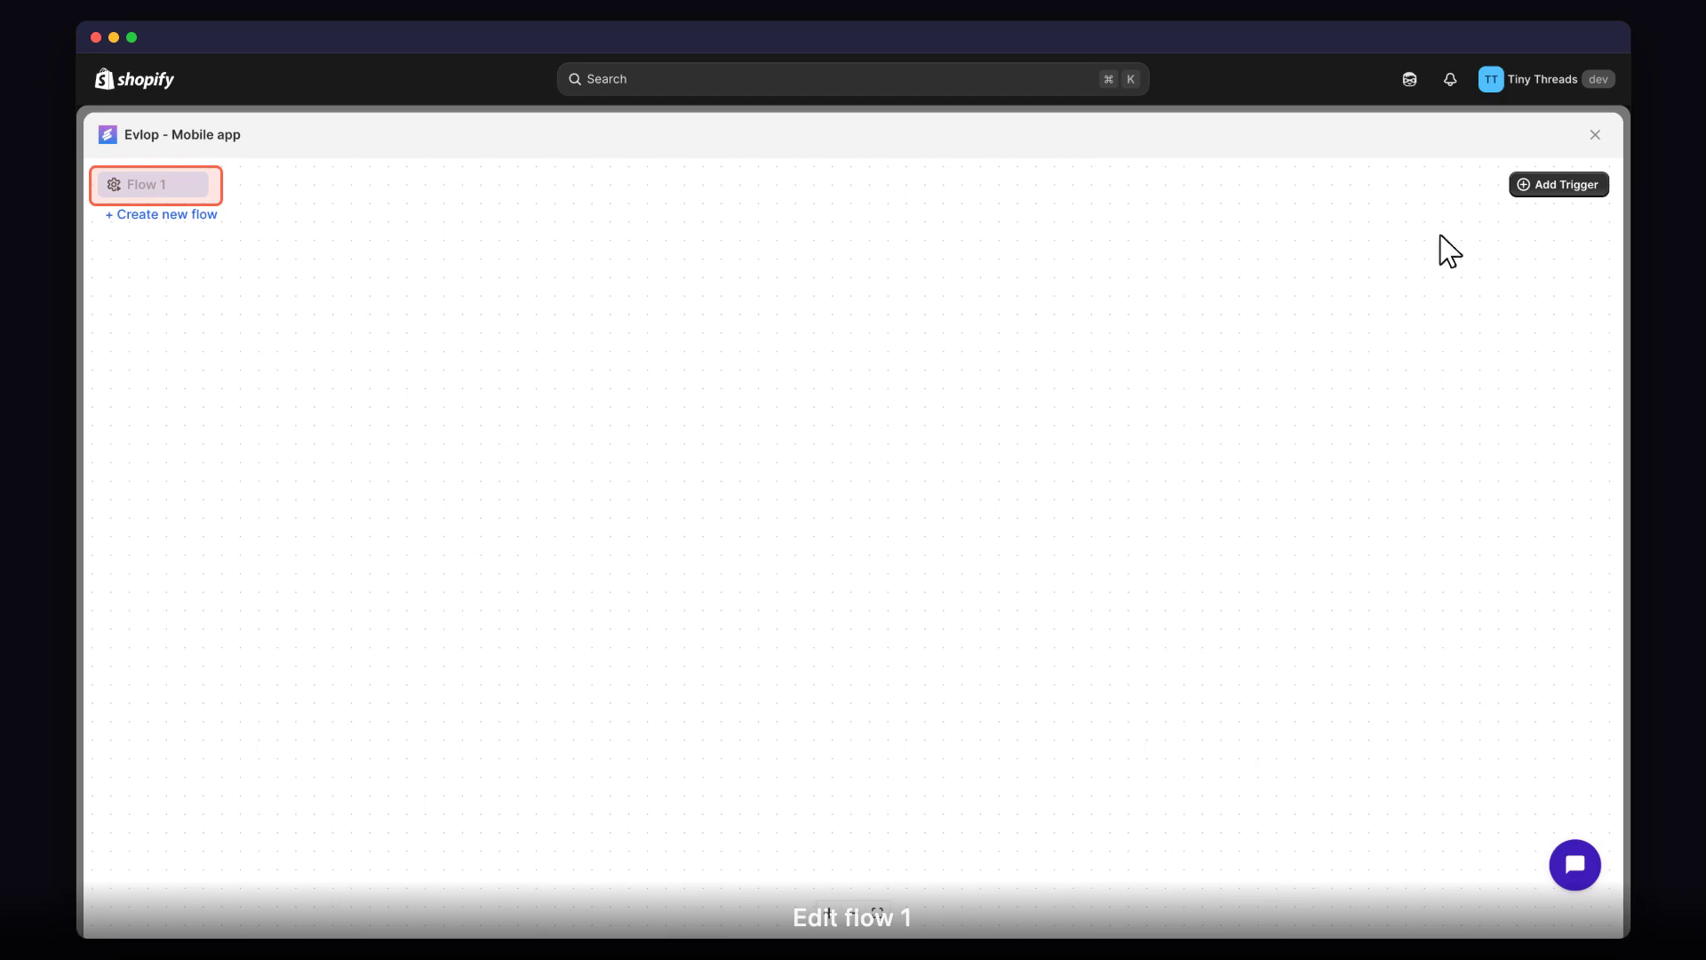
Add a "Customer logs in to the app" trigger to Flow 1 and connect a Condition check node to it.
click(1558, 188)
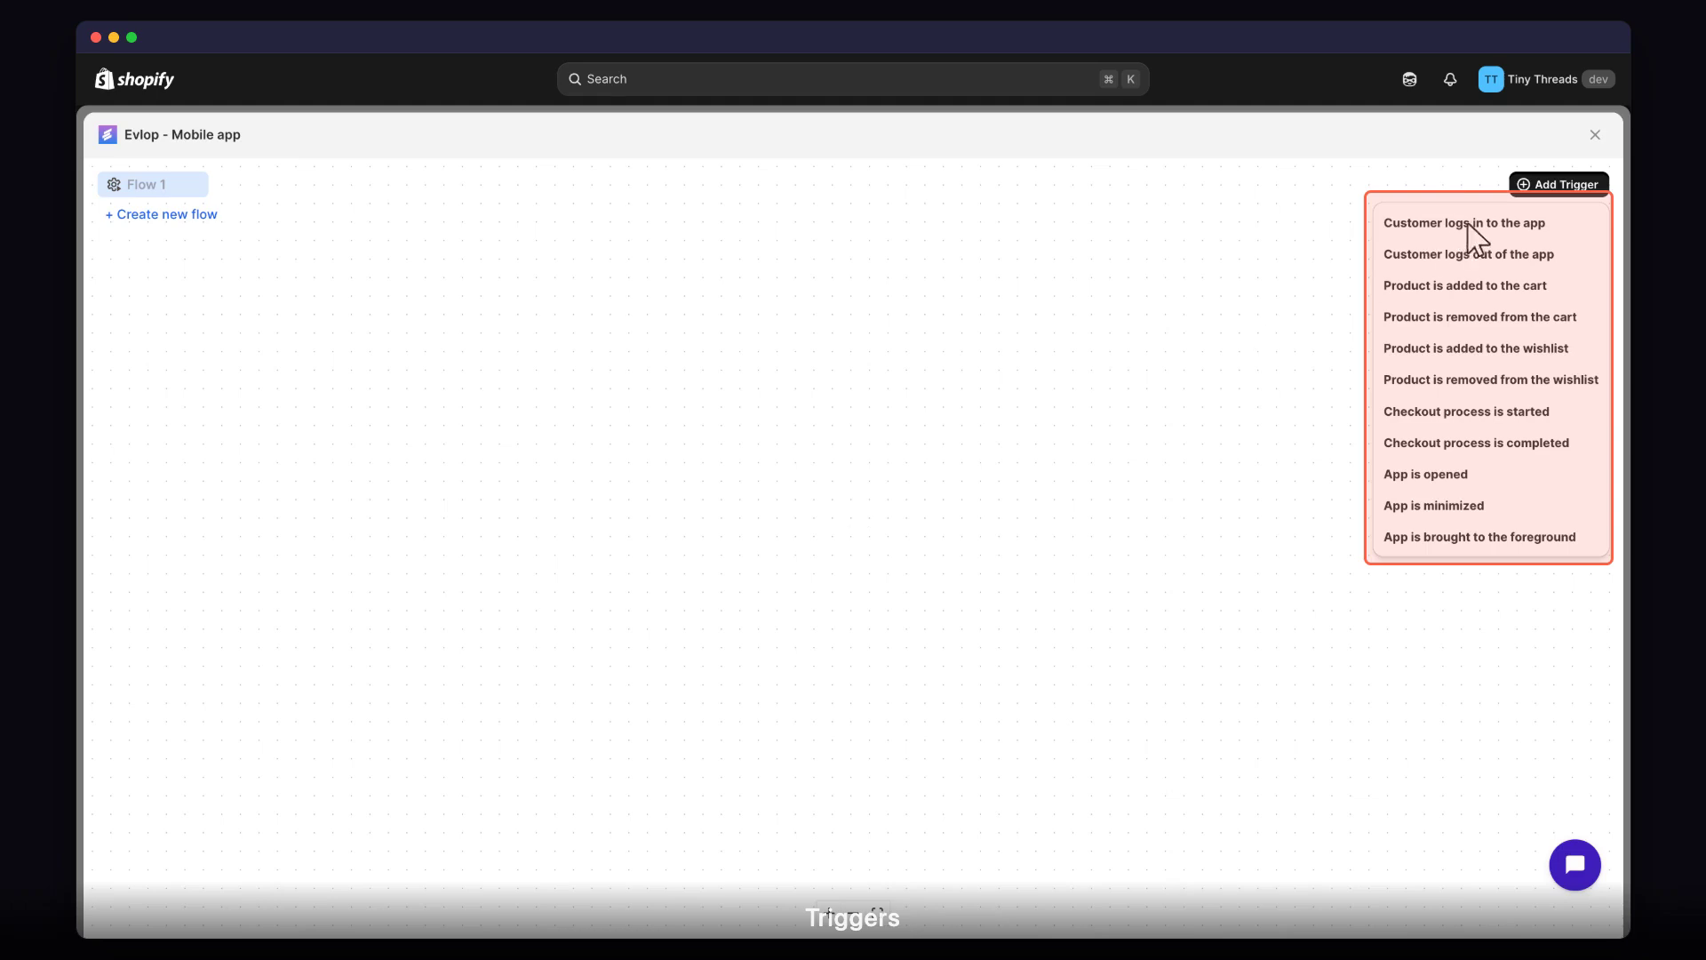
click(1378, 226)
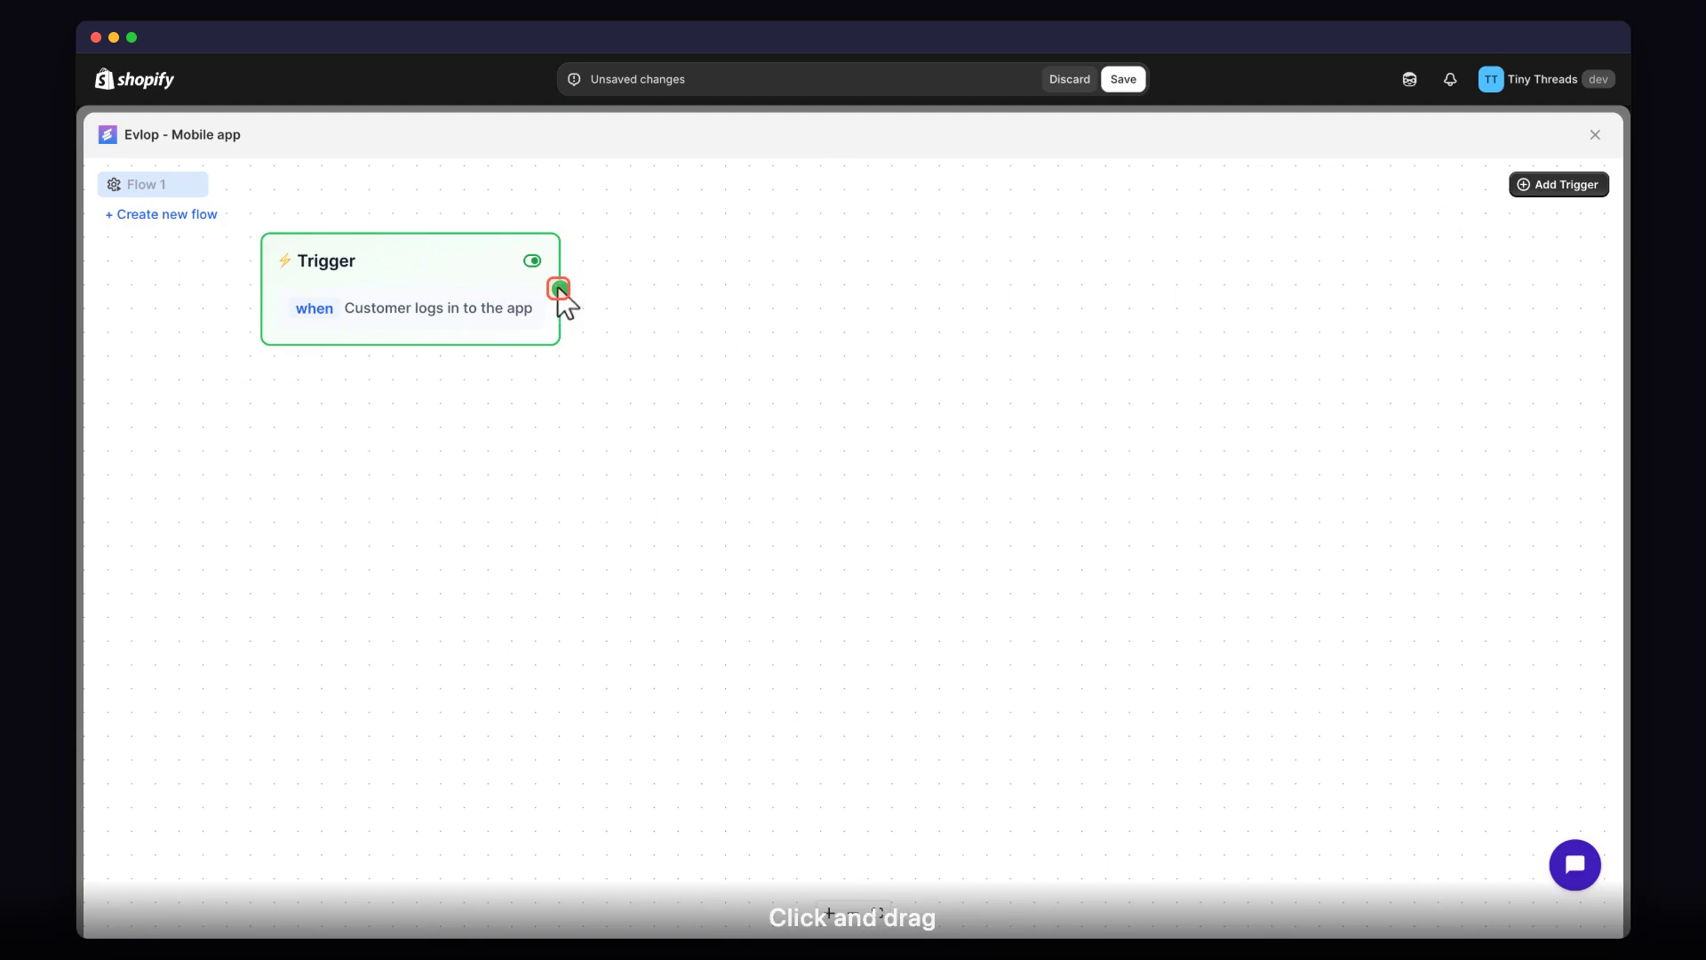
drag(560, 289, 602, 518)
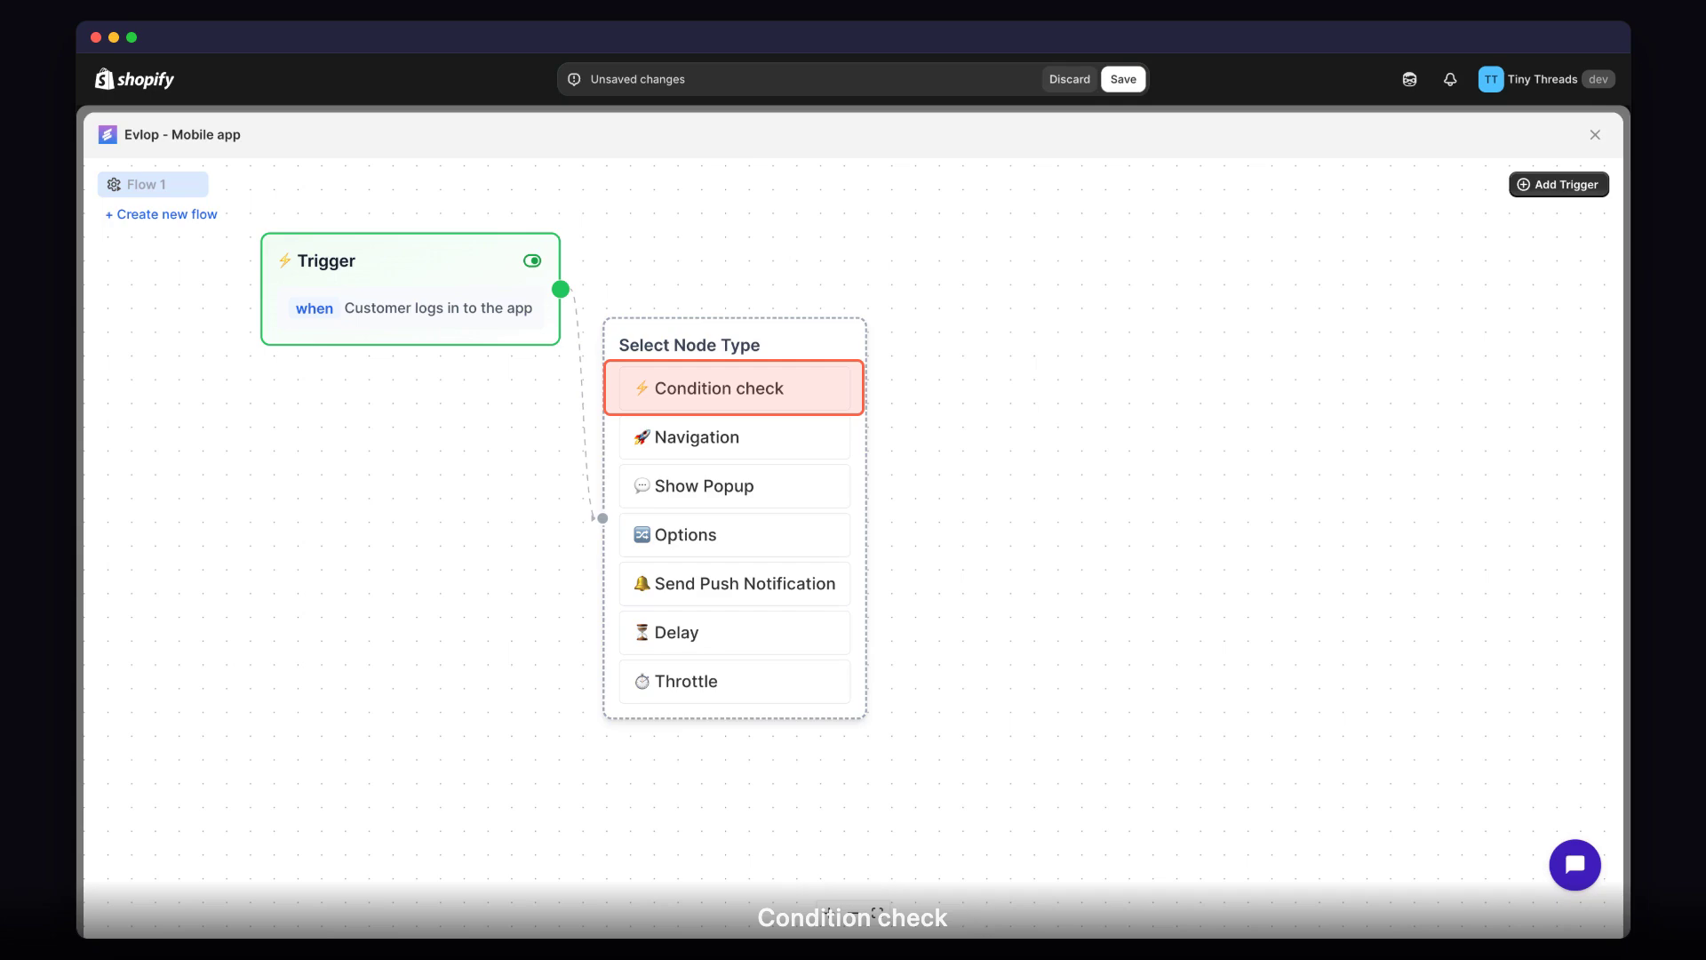
click(743, 394)
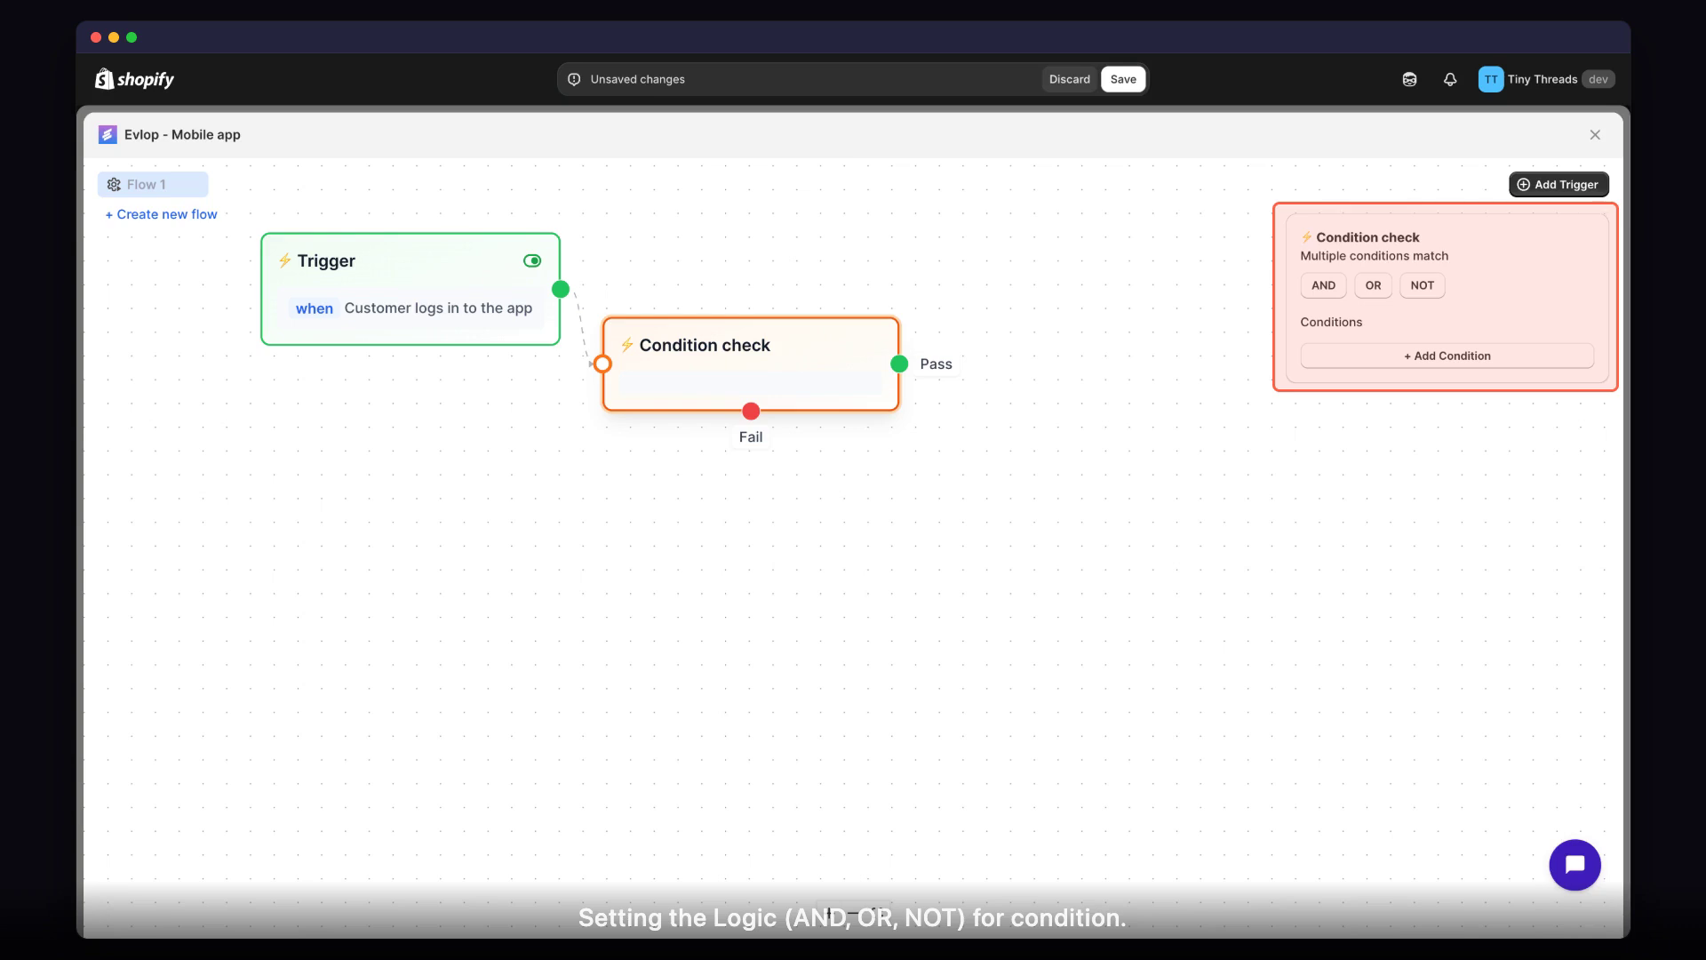
Add a condition to the Condition check node requiring Cart total price to be greater than or equal to $50.
click(1453, 361)
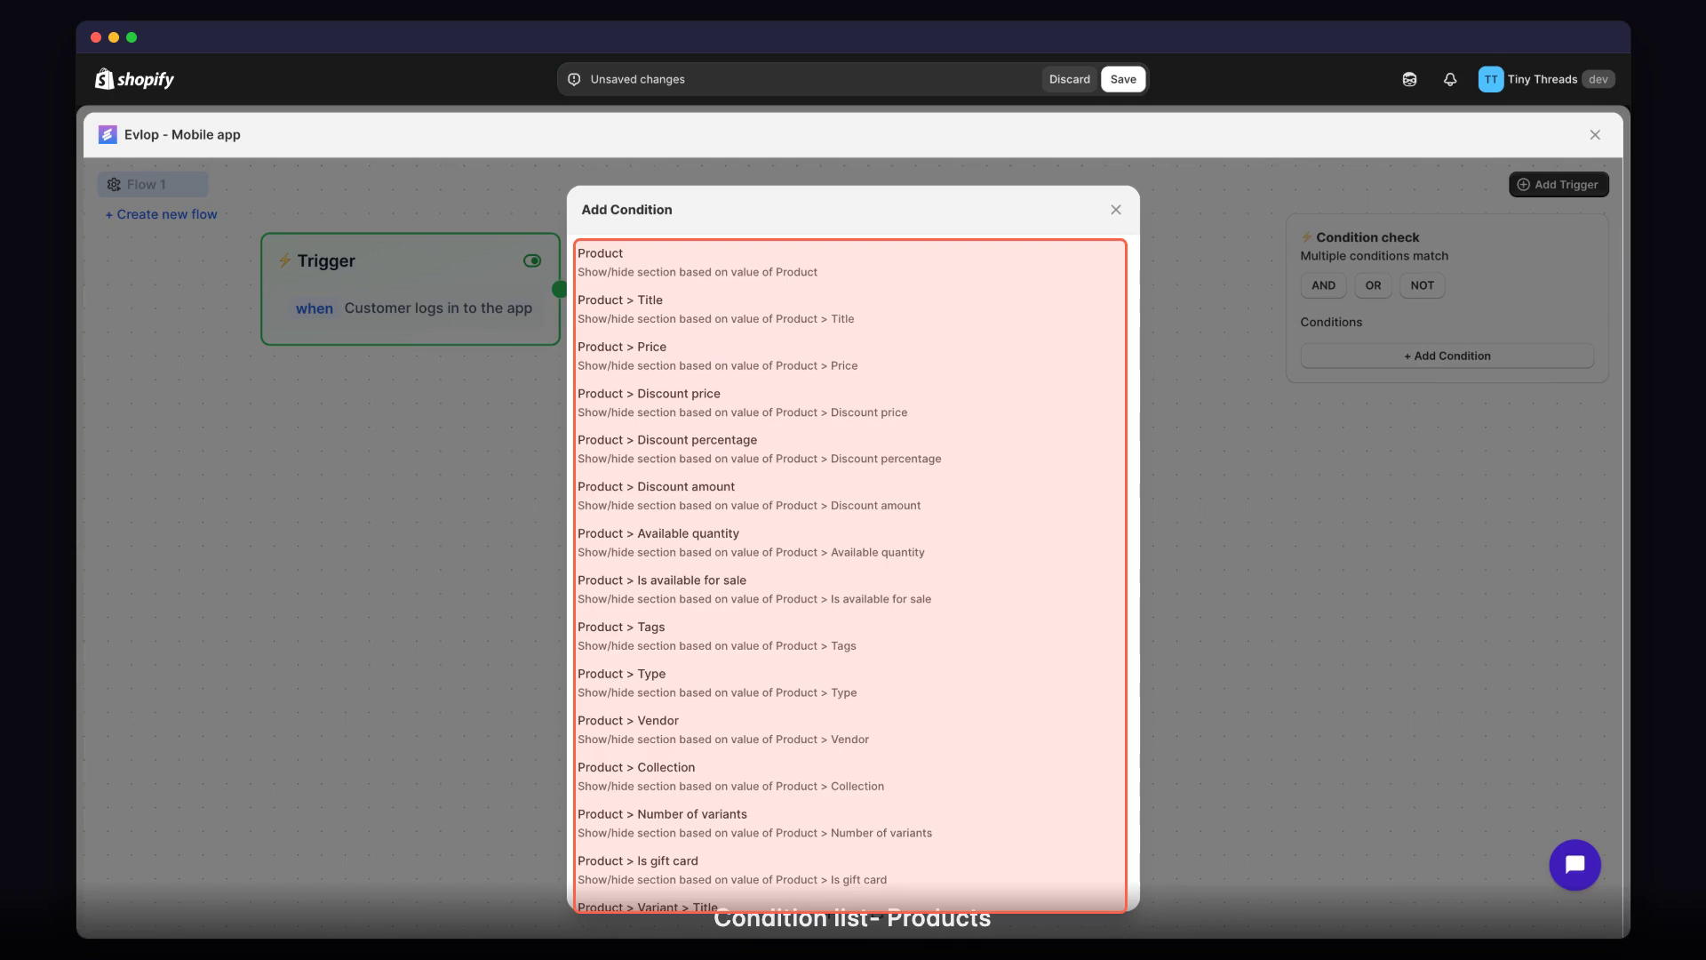
scroll(853, 569, down, 7)
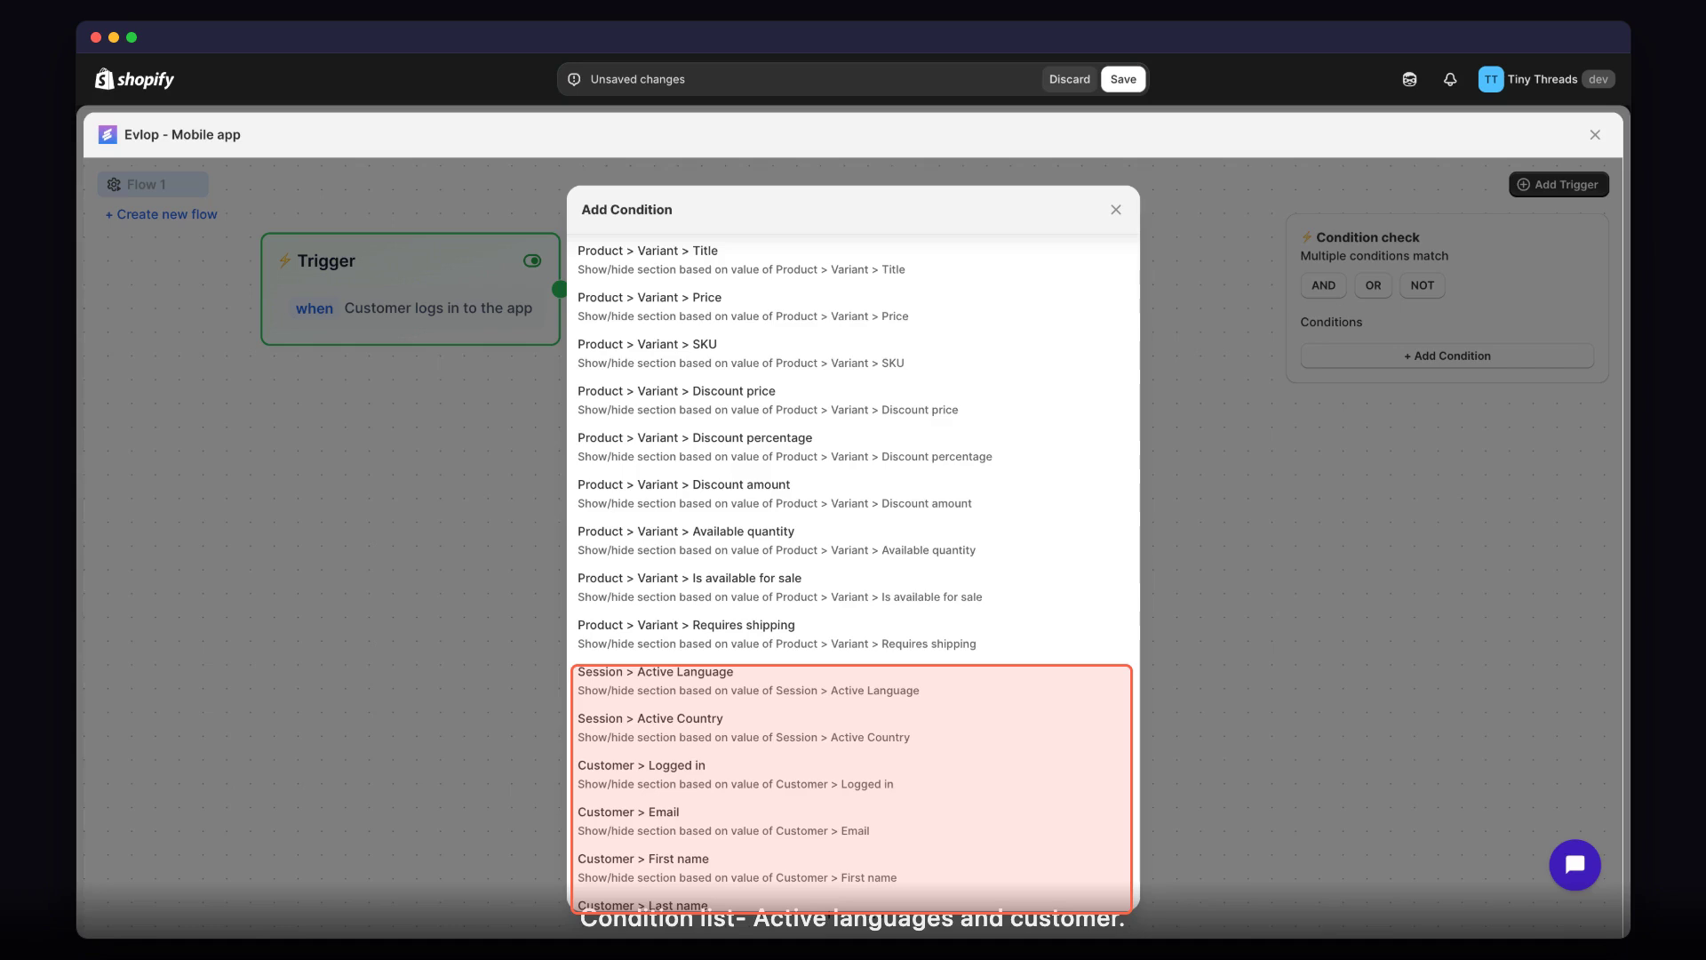
scroll(853, 569, down, 5)
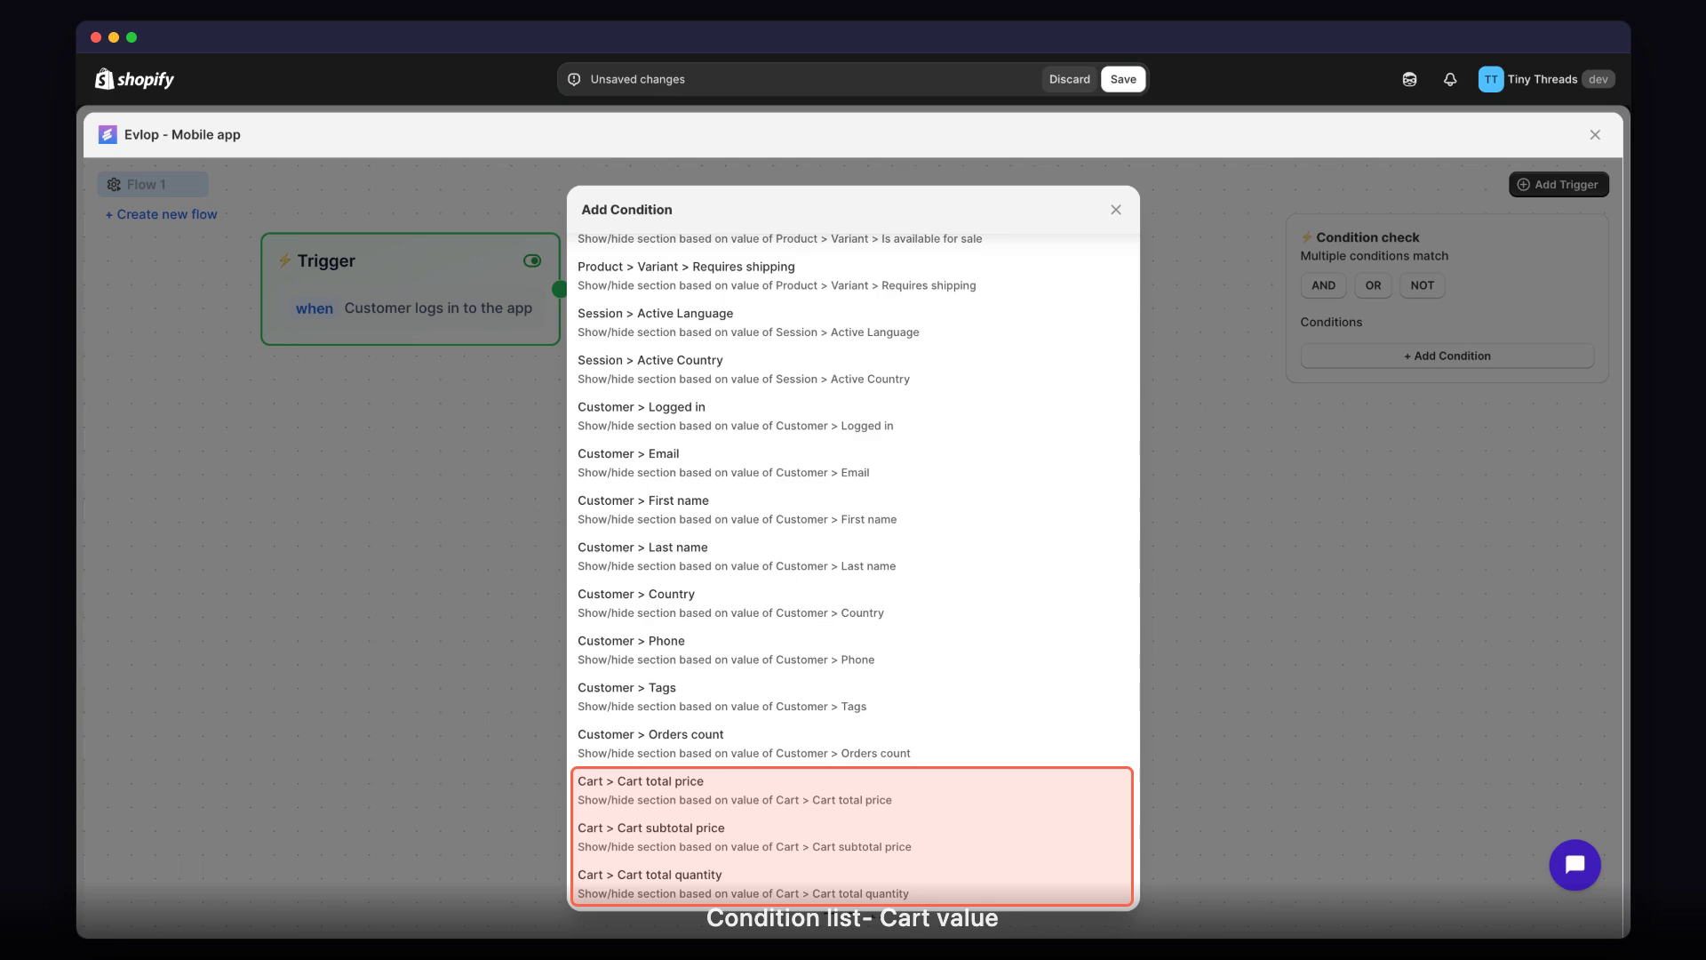
click(655, 800)
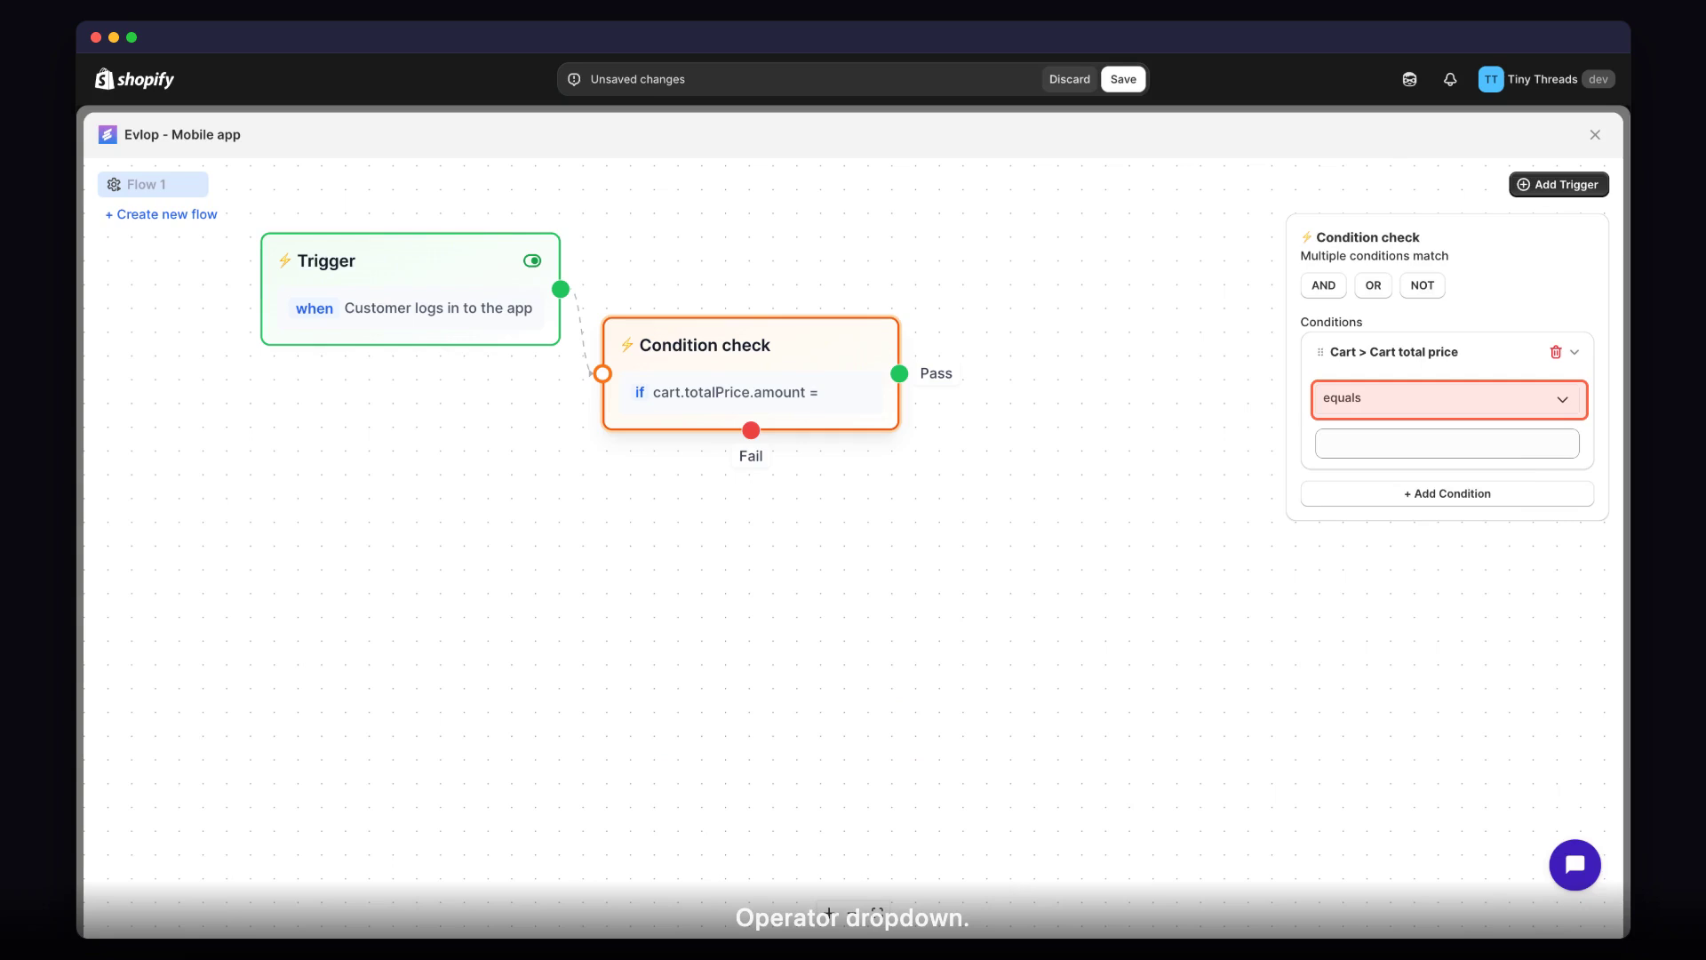
click(1462, 413)
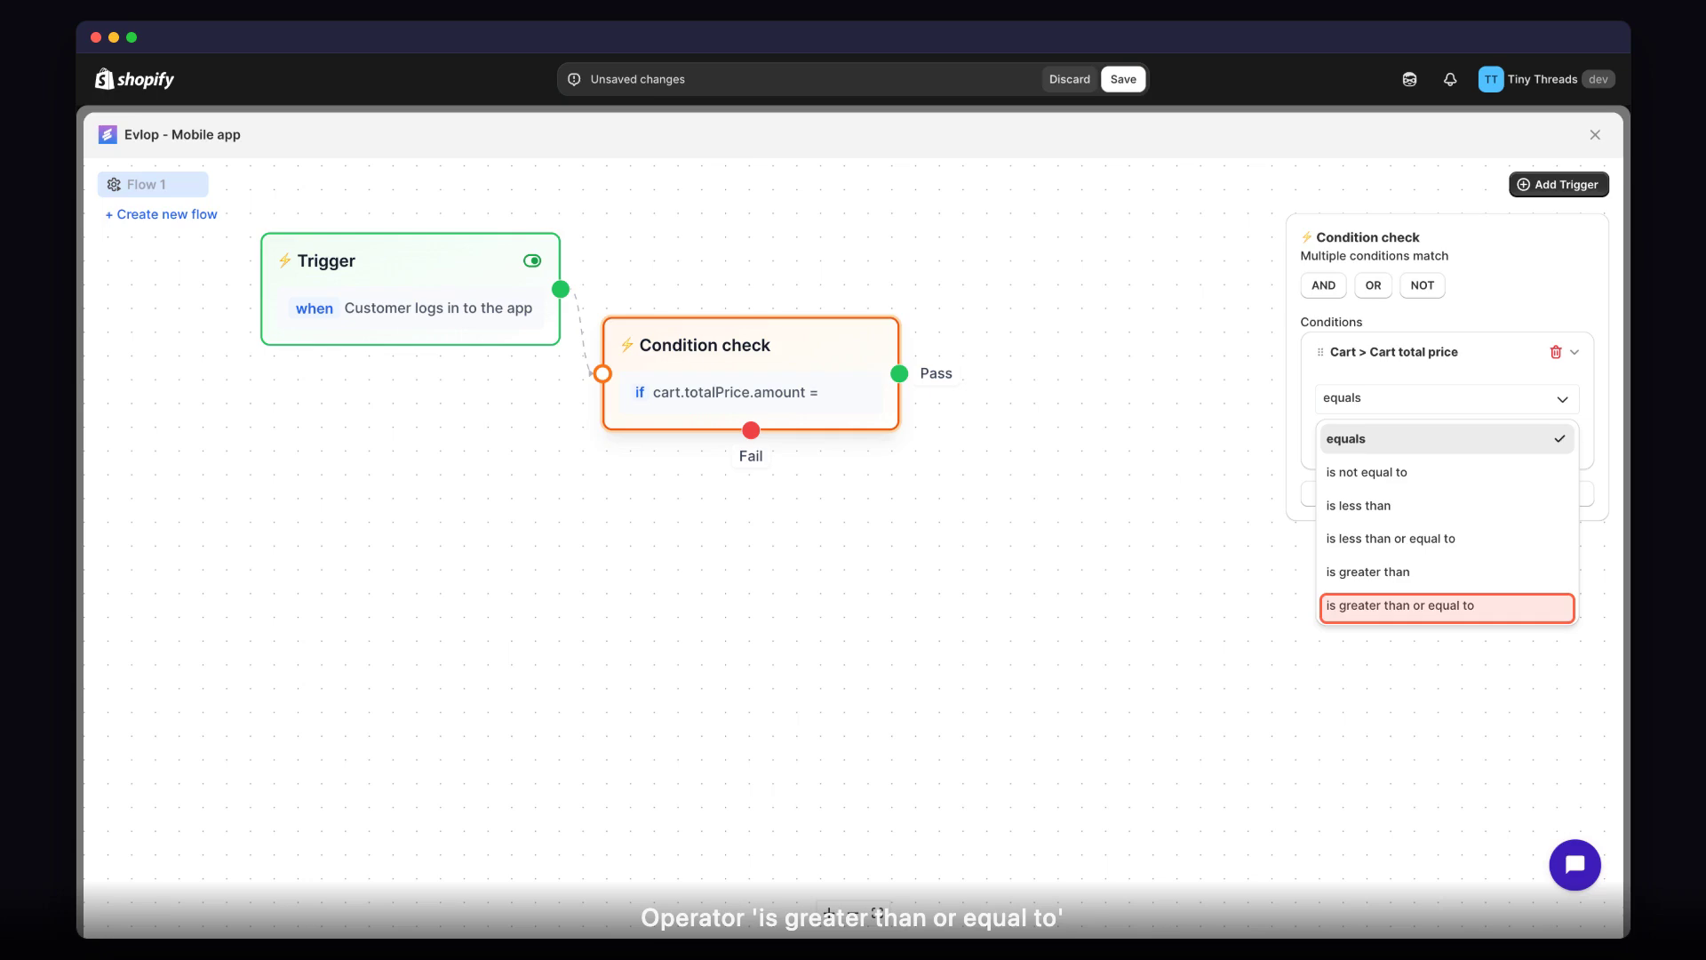
click(1446, 611)
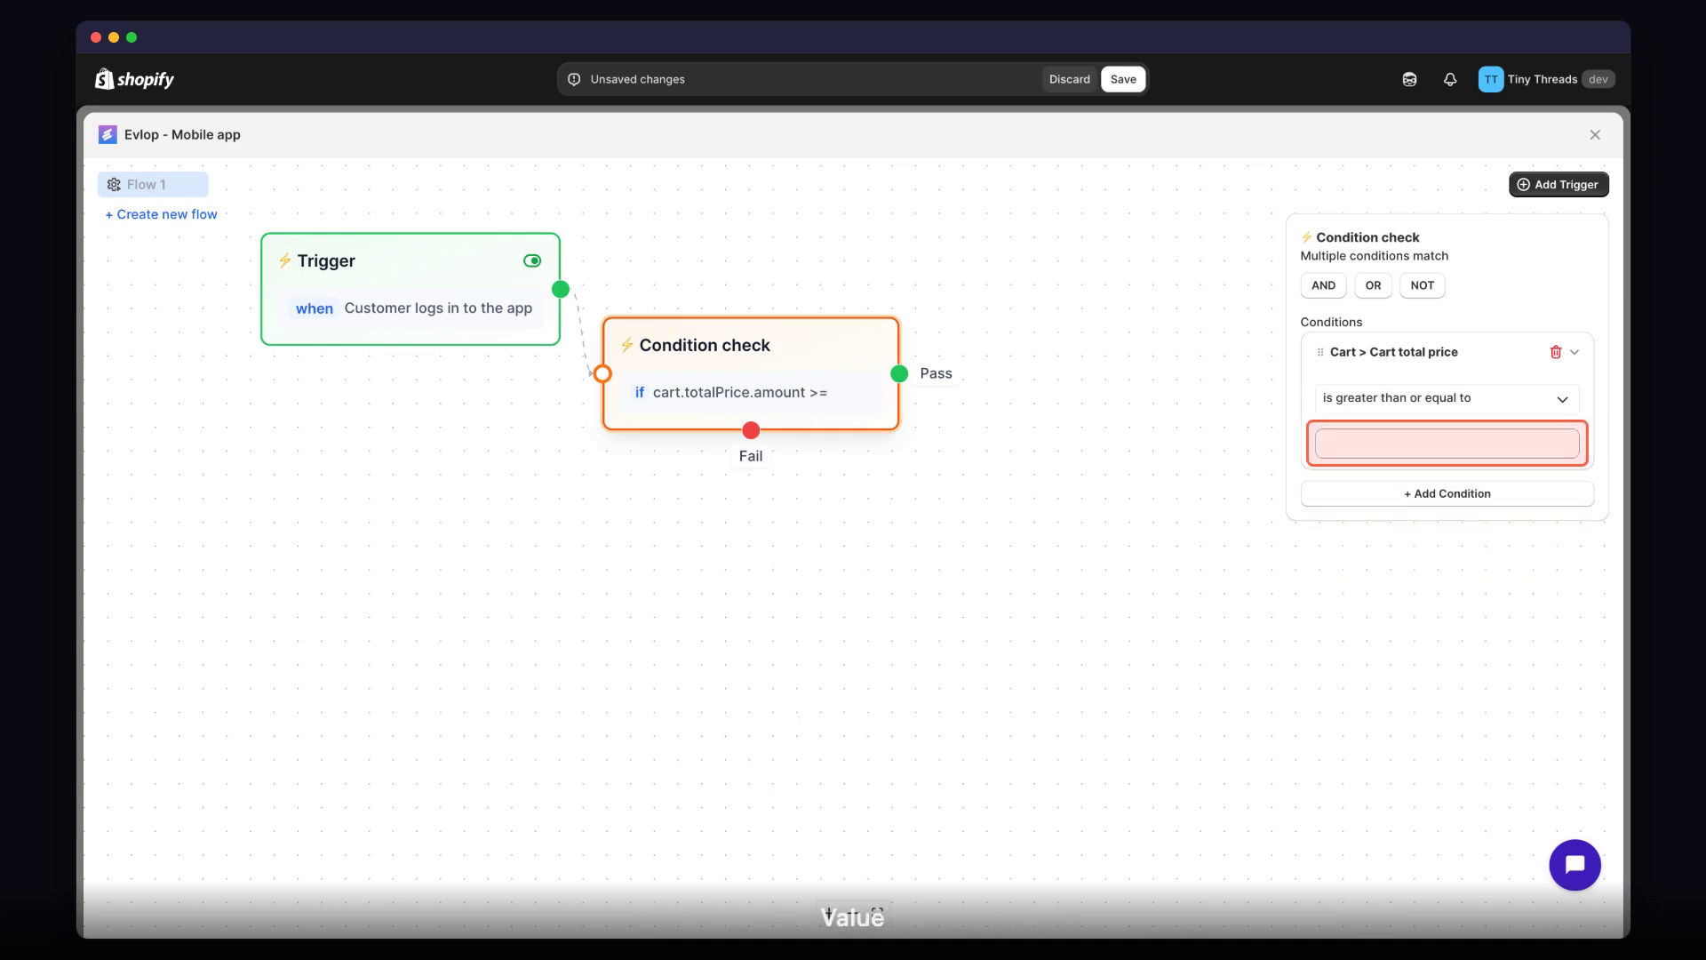
click(1449, 449)
text($50)
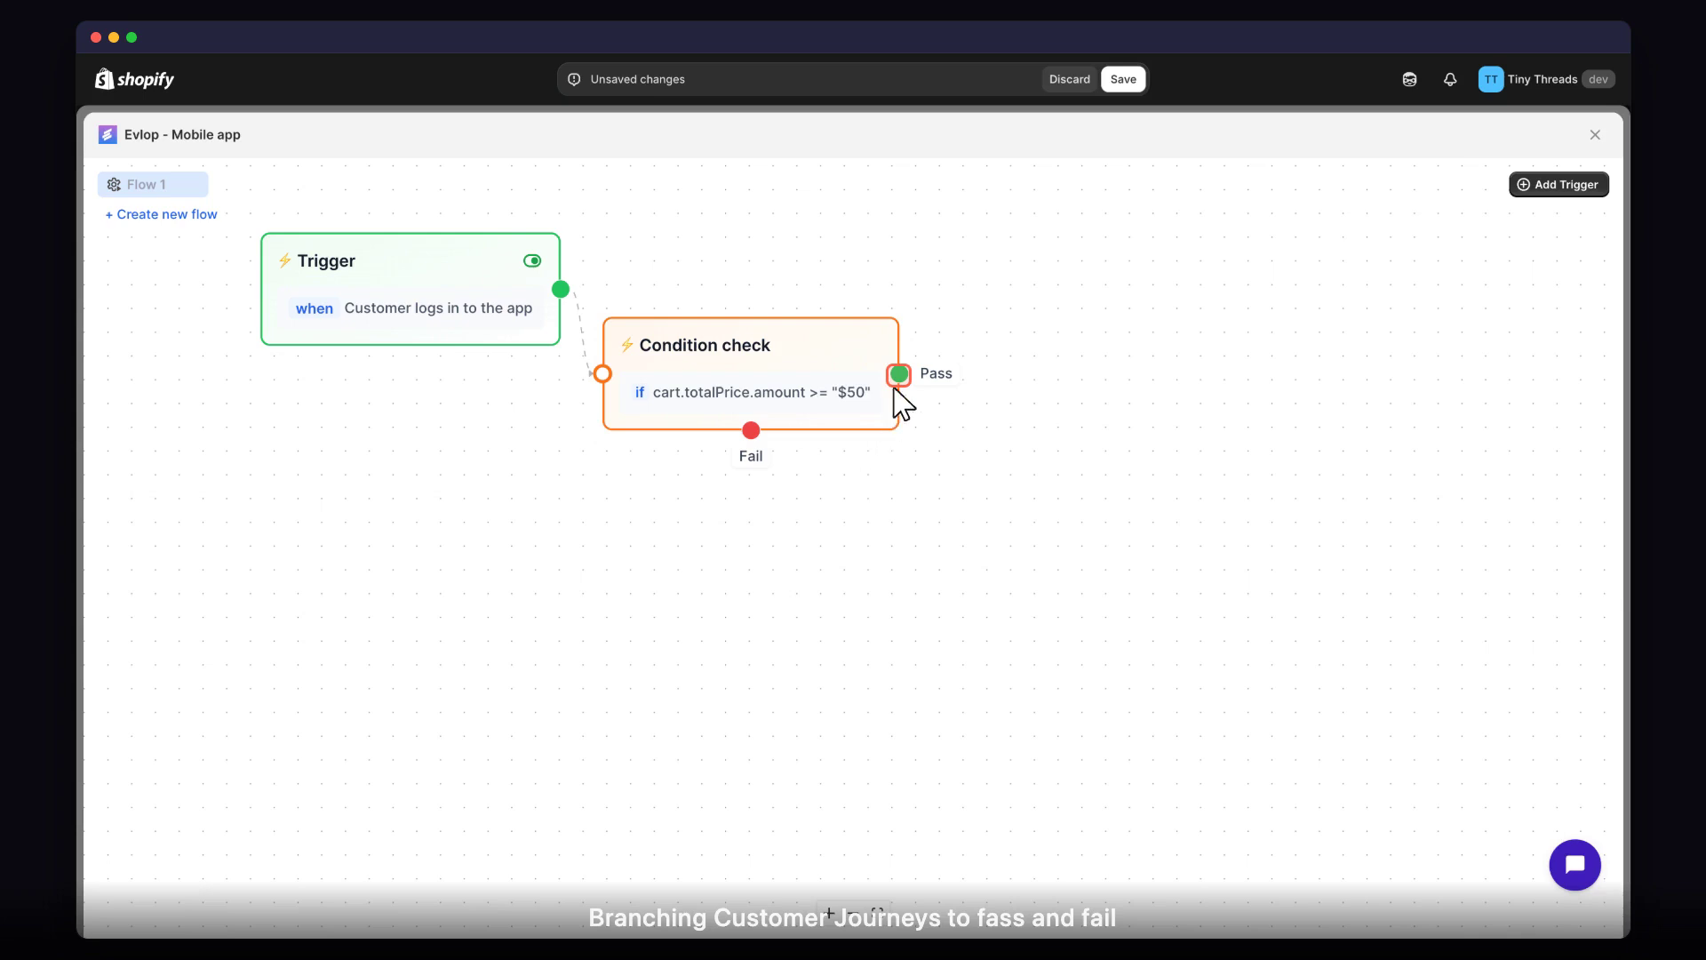
Connect a Navigation node to the condition's Pass output and open its action choices.
drag(899, 374, 950, 590)
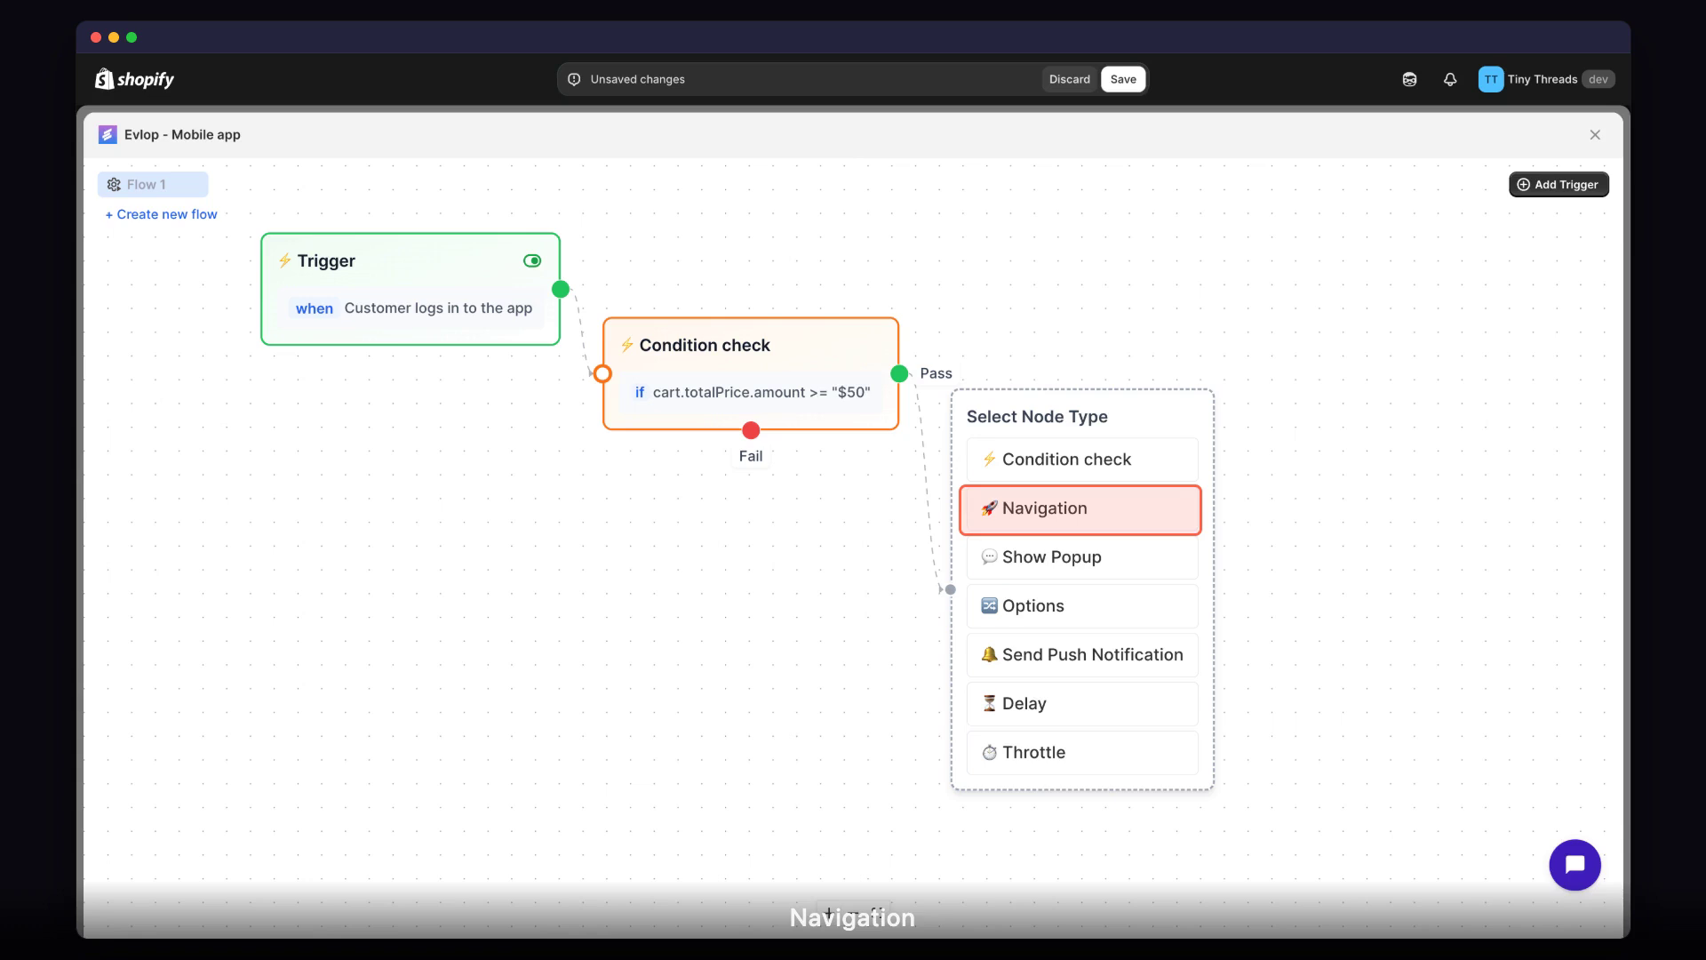
click(1085, 522)
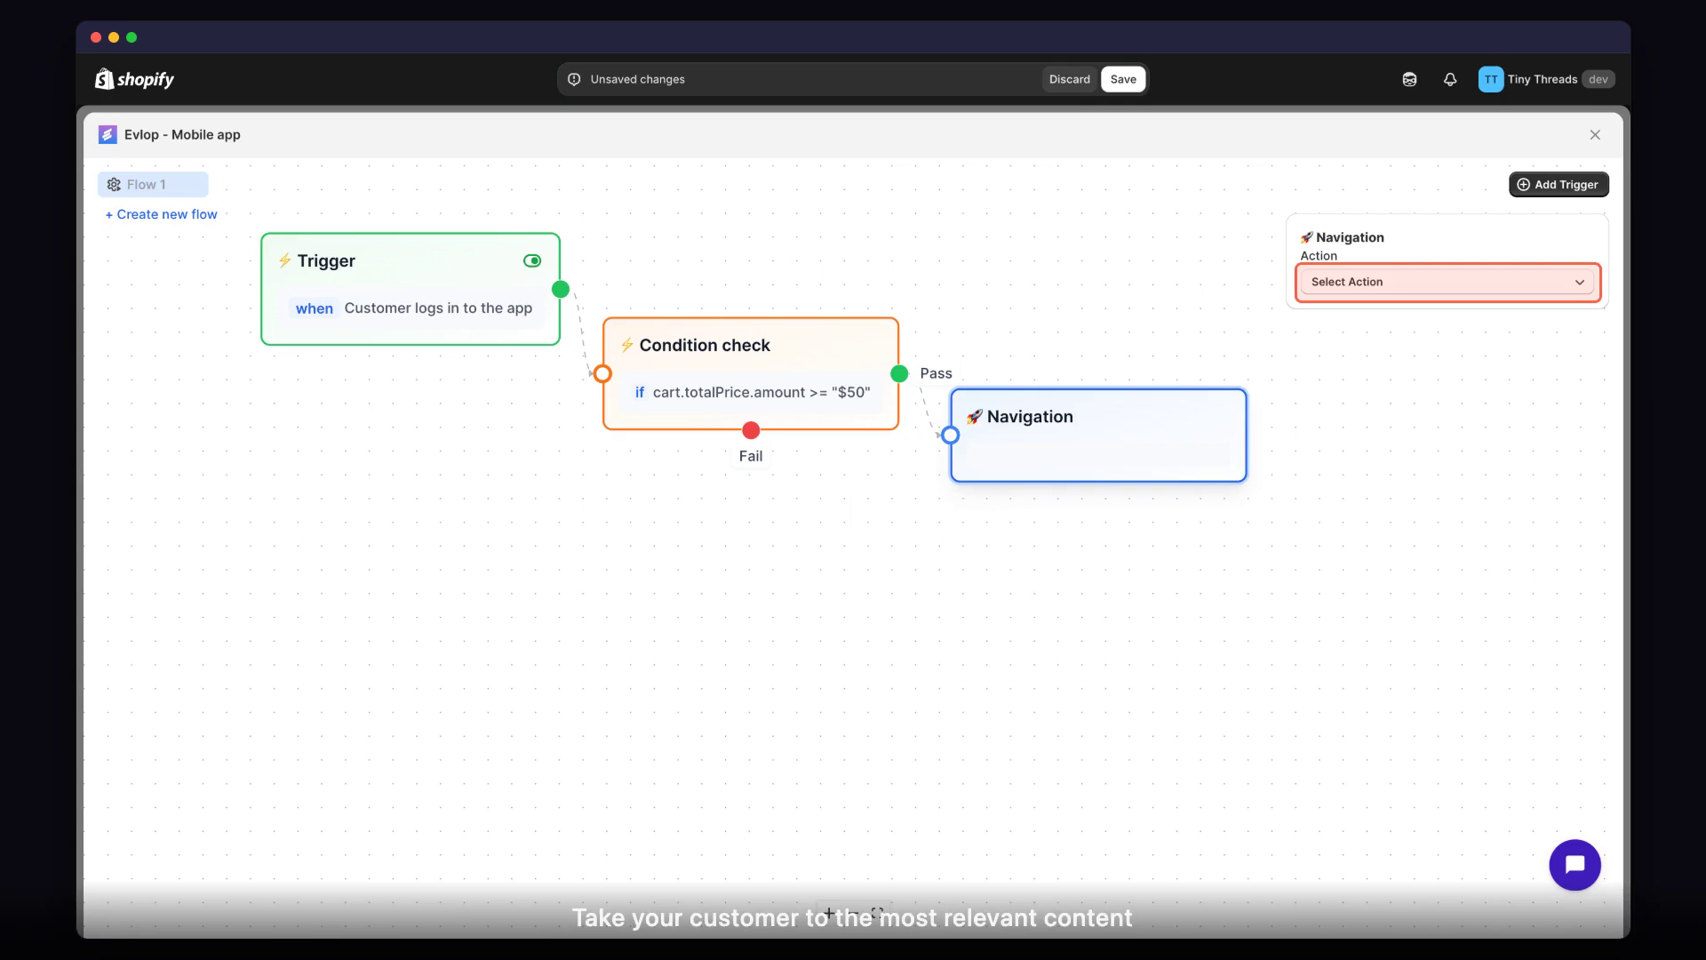
click(1446, 284)
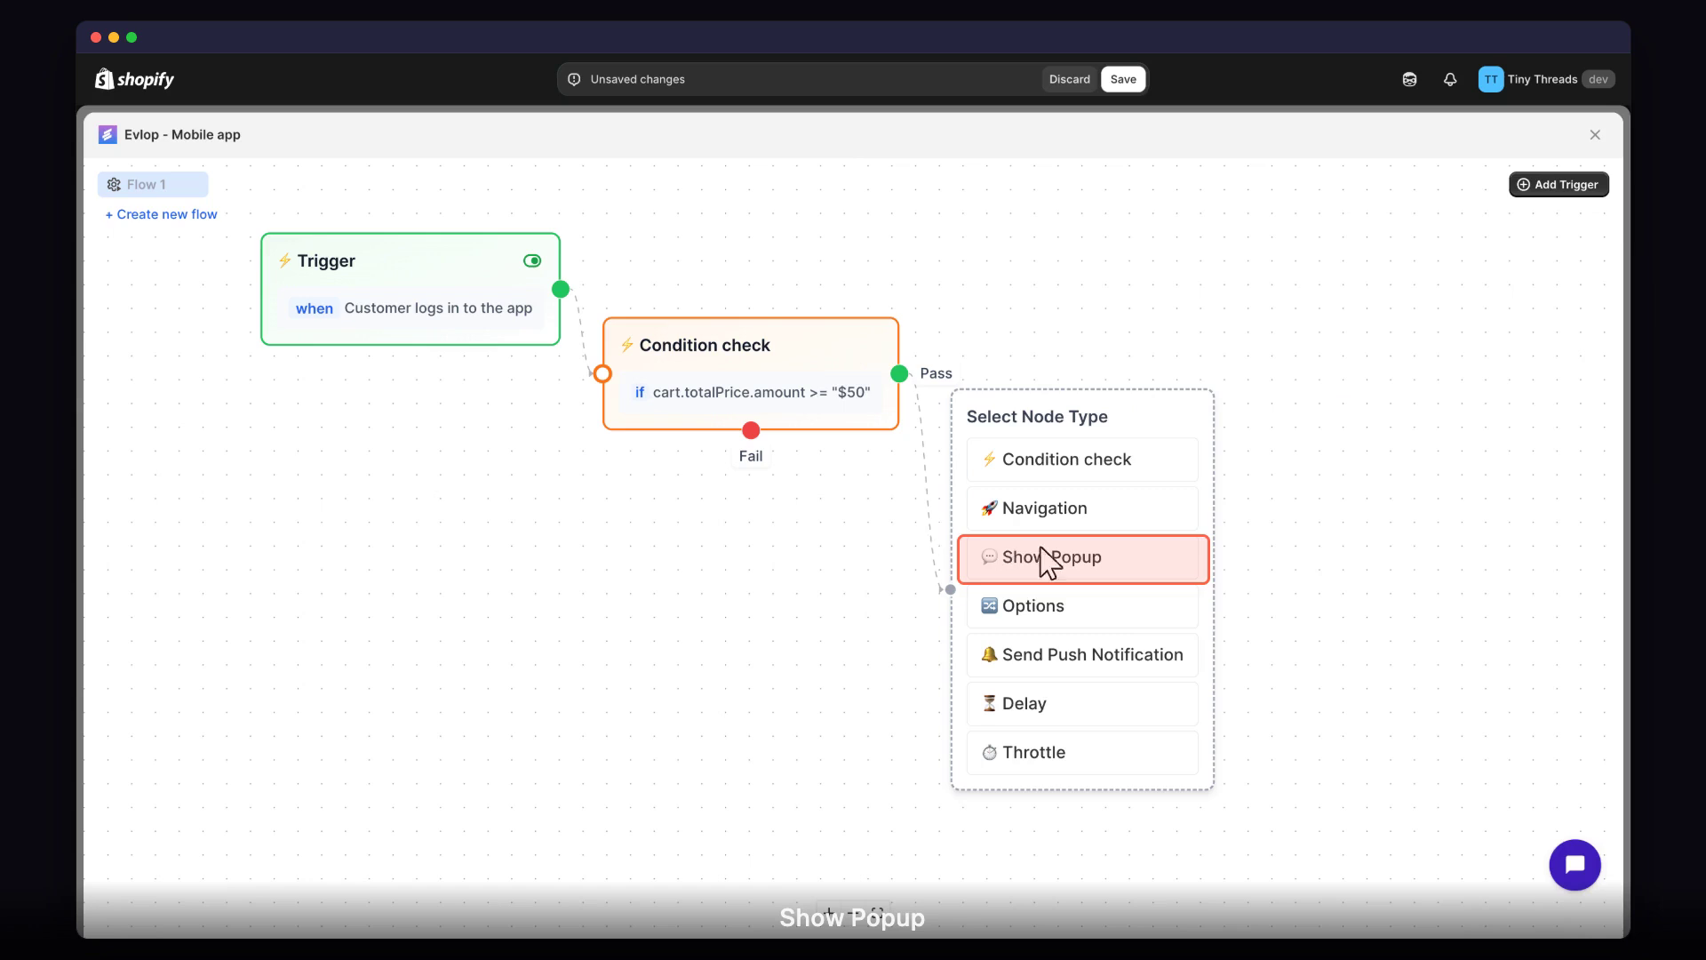
Connect a Show Popup node to the condition's Pass output and look through the available button actions.
click(1086, 567)
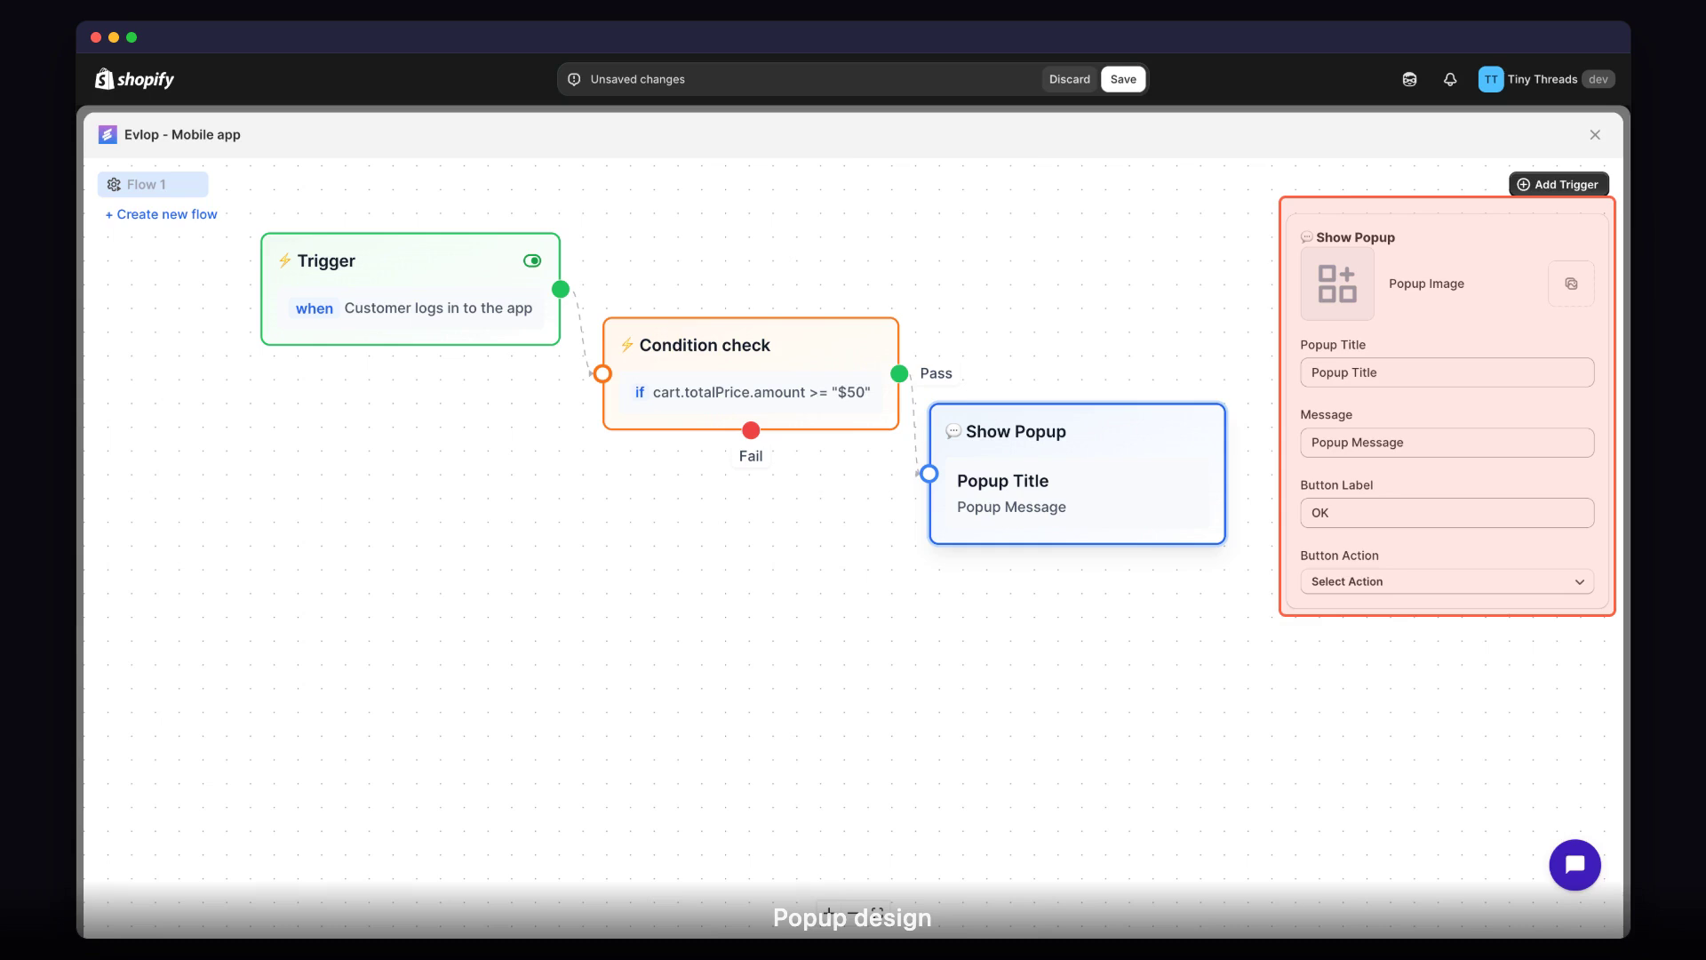
click(1448, 582)
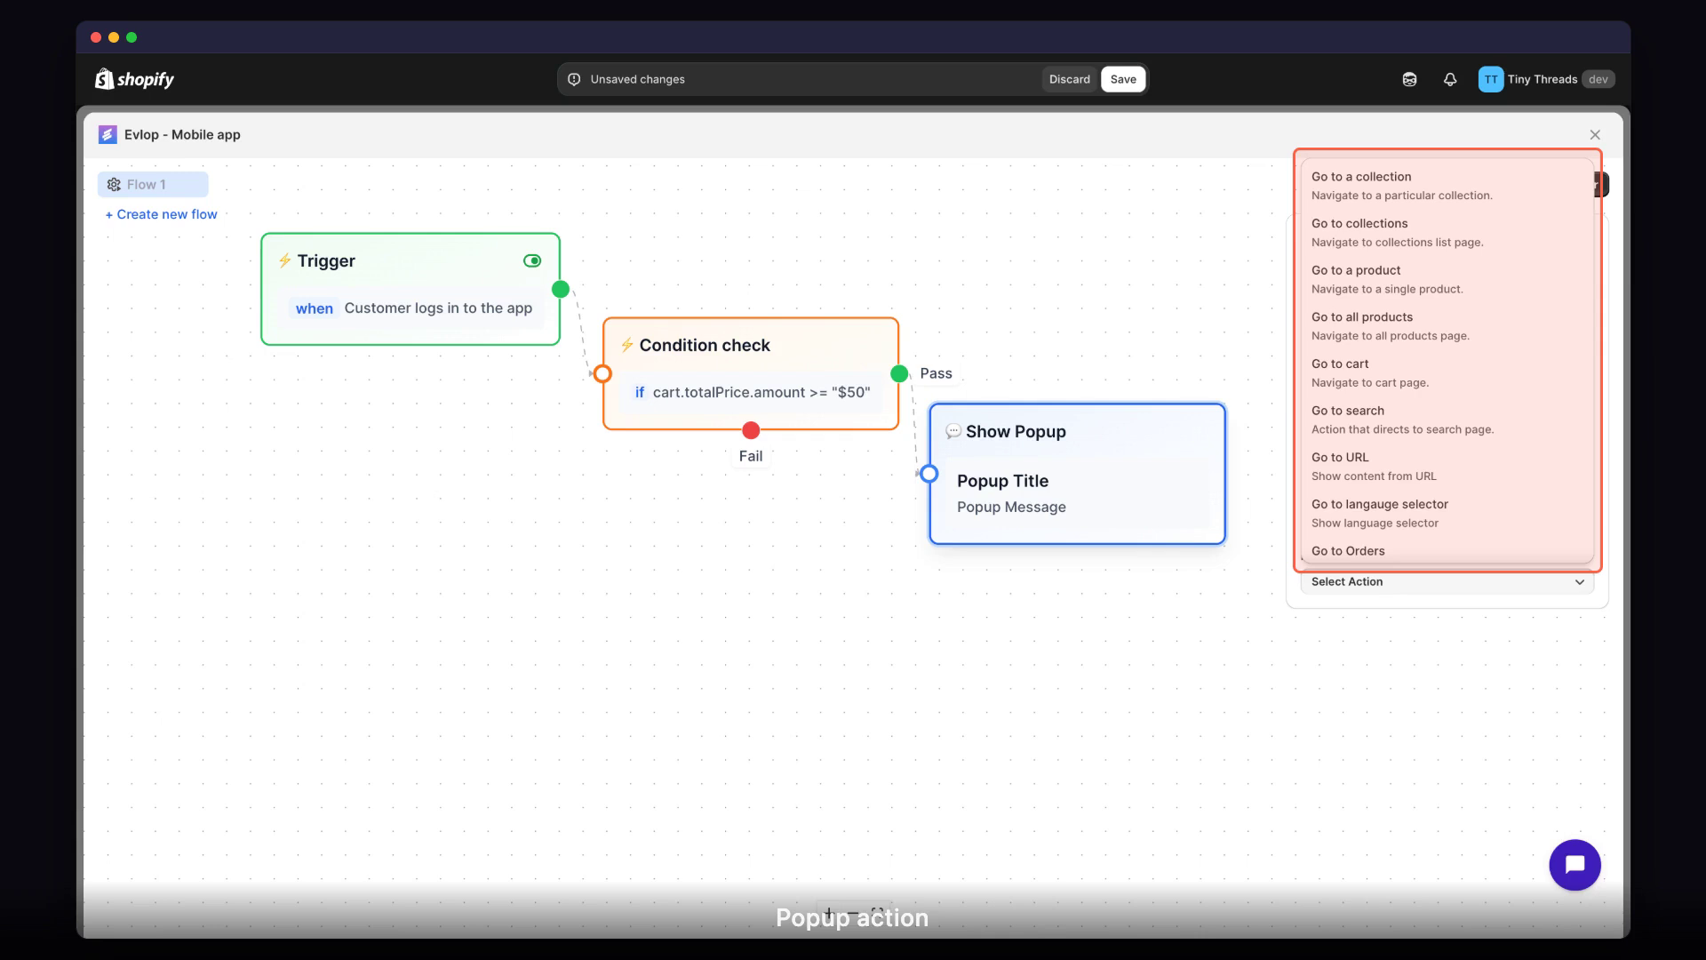
scroll(1447, 360, down, 3)
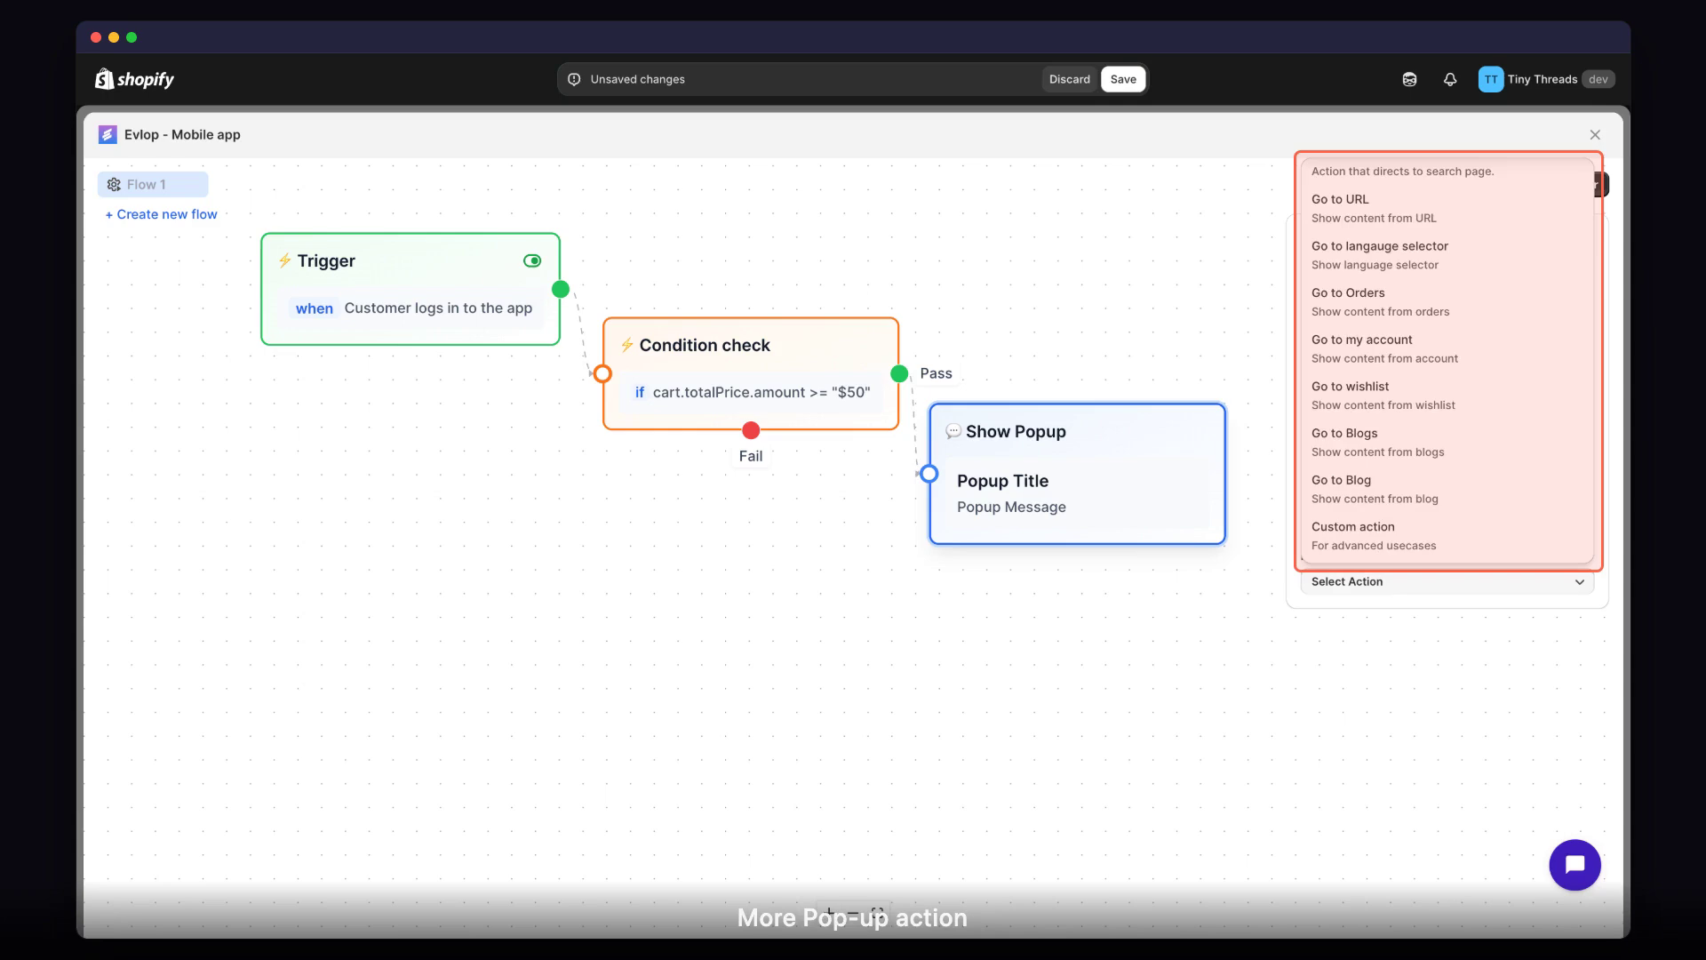
Try an Options node and a Send Push Notification node in turn on the condition's Pass output.
drag(900, 373, 944, 588)
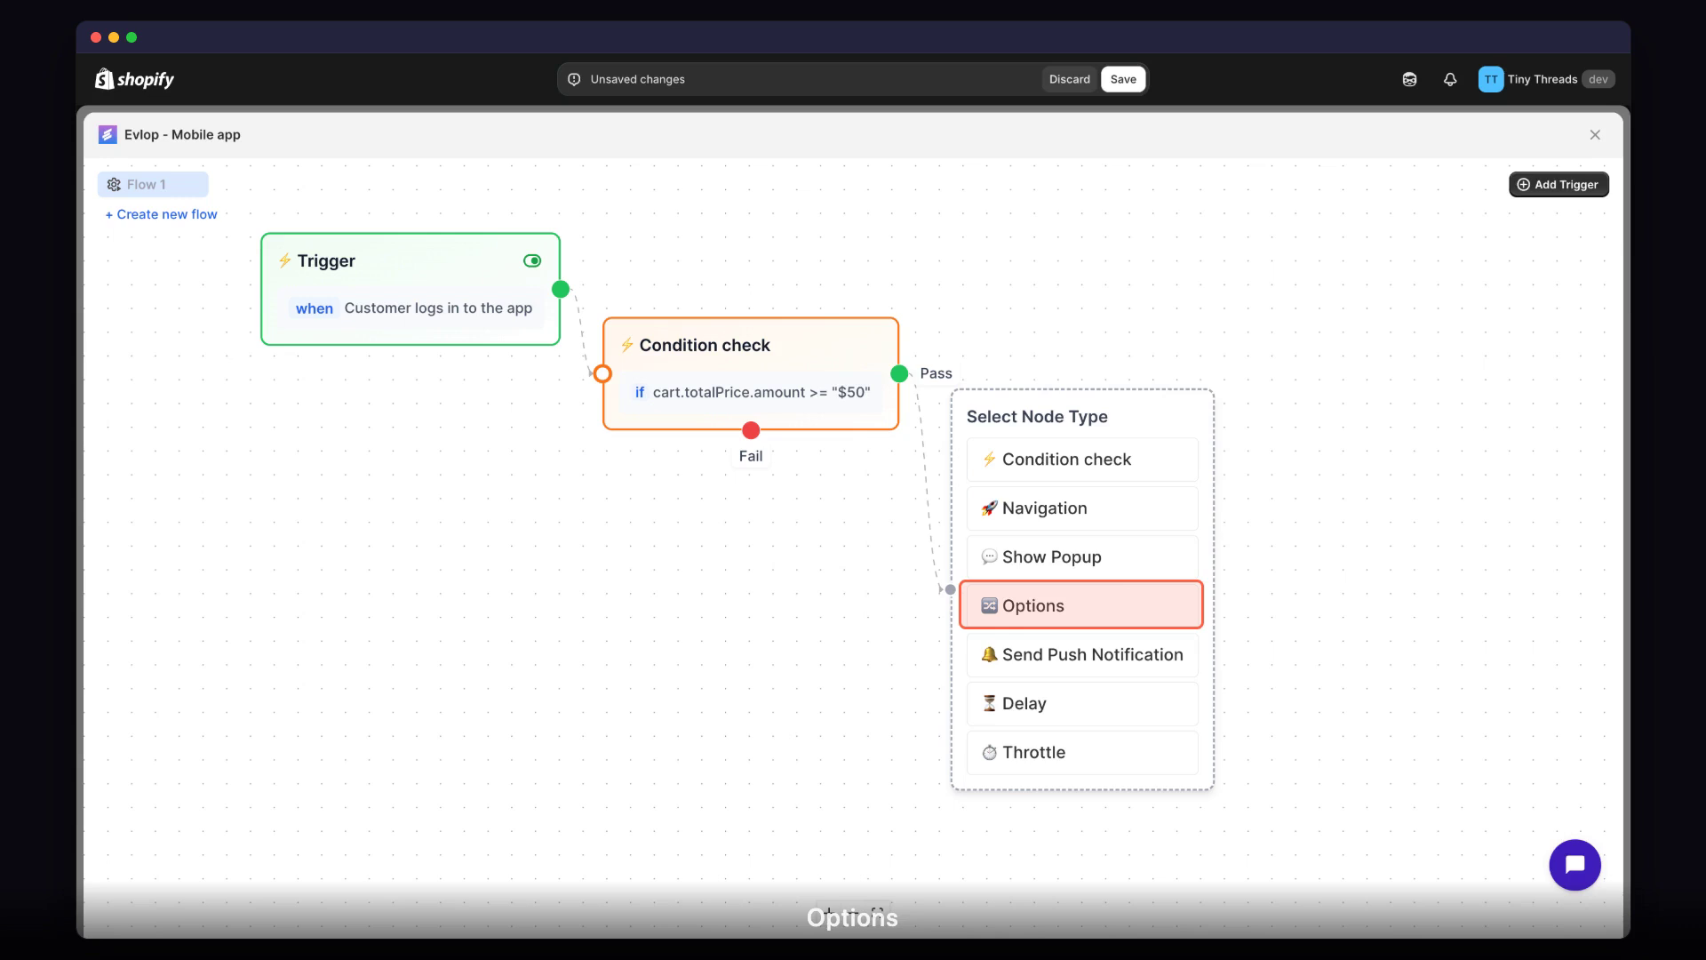
click(1088, 615)
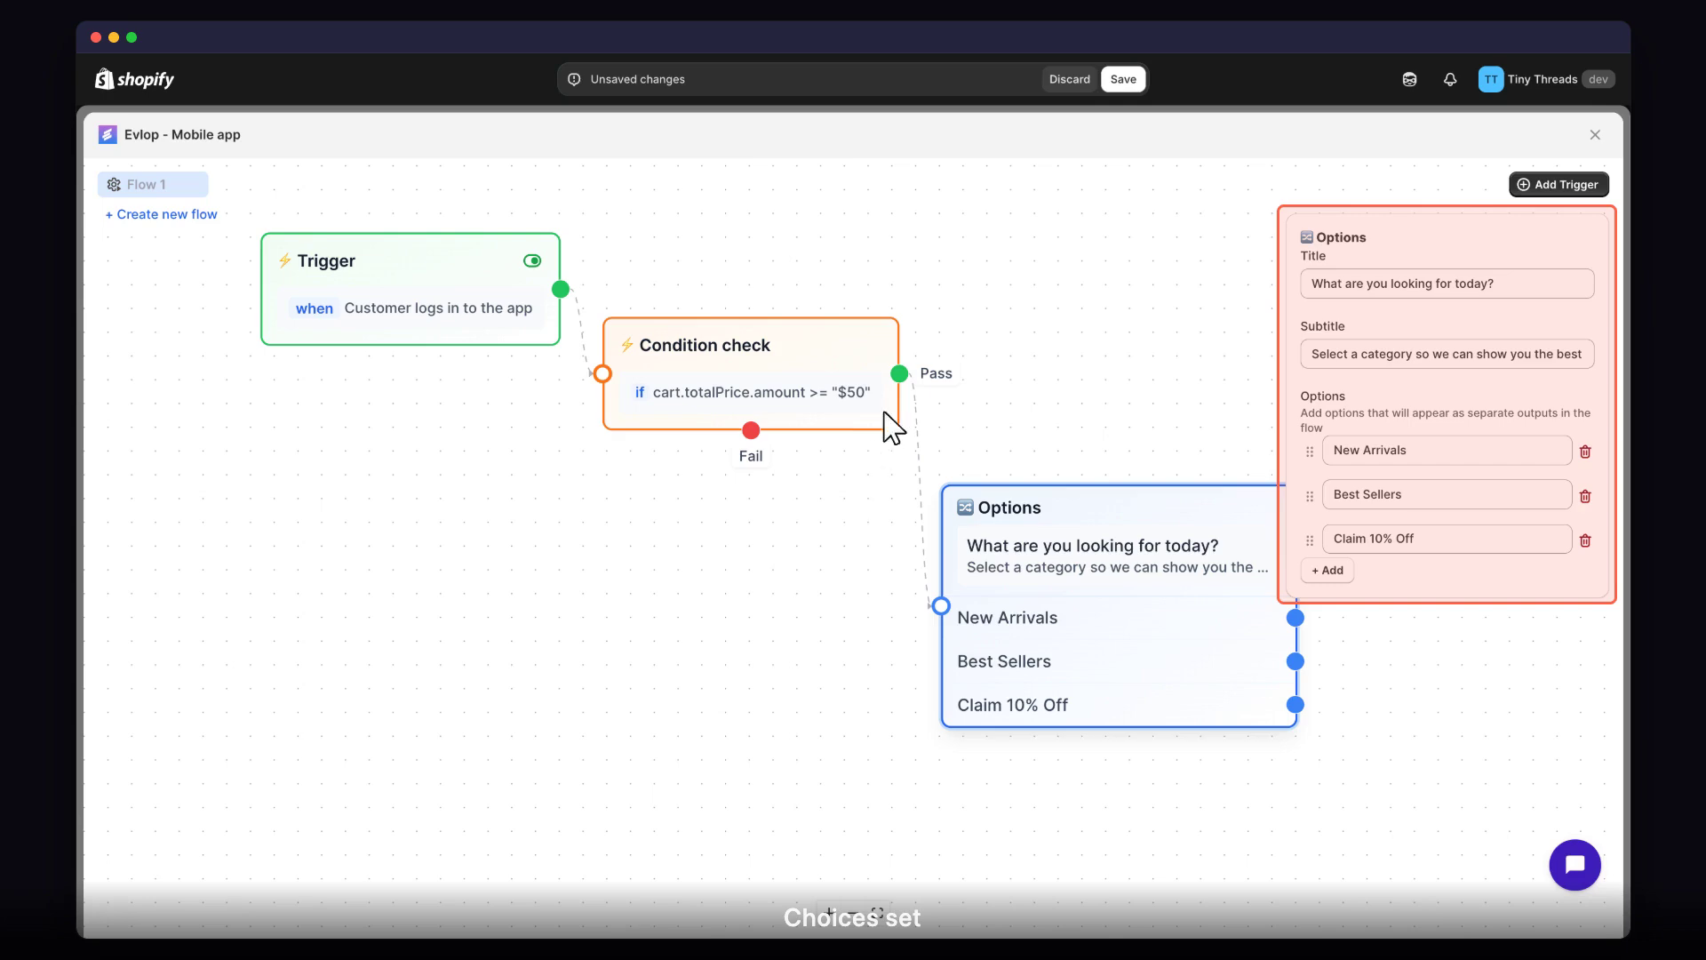
drag(900, 374, 946, 589)
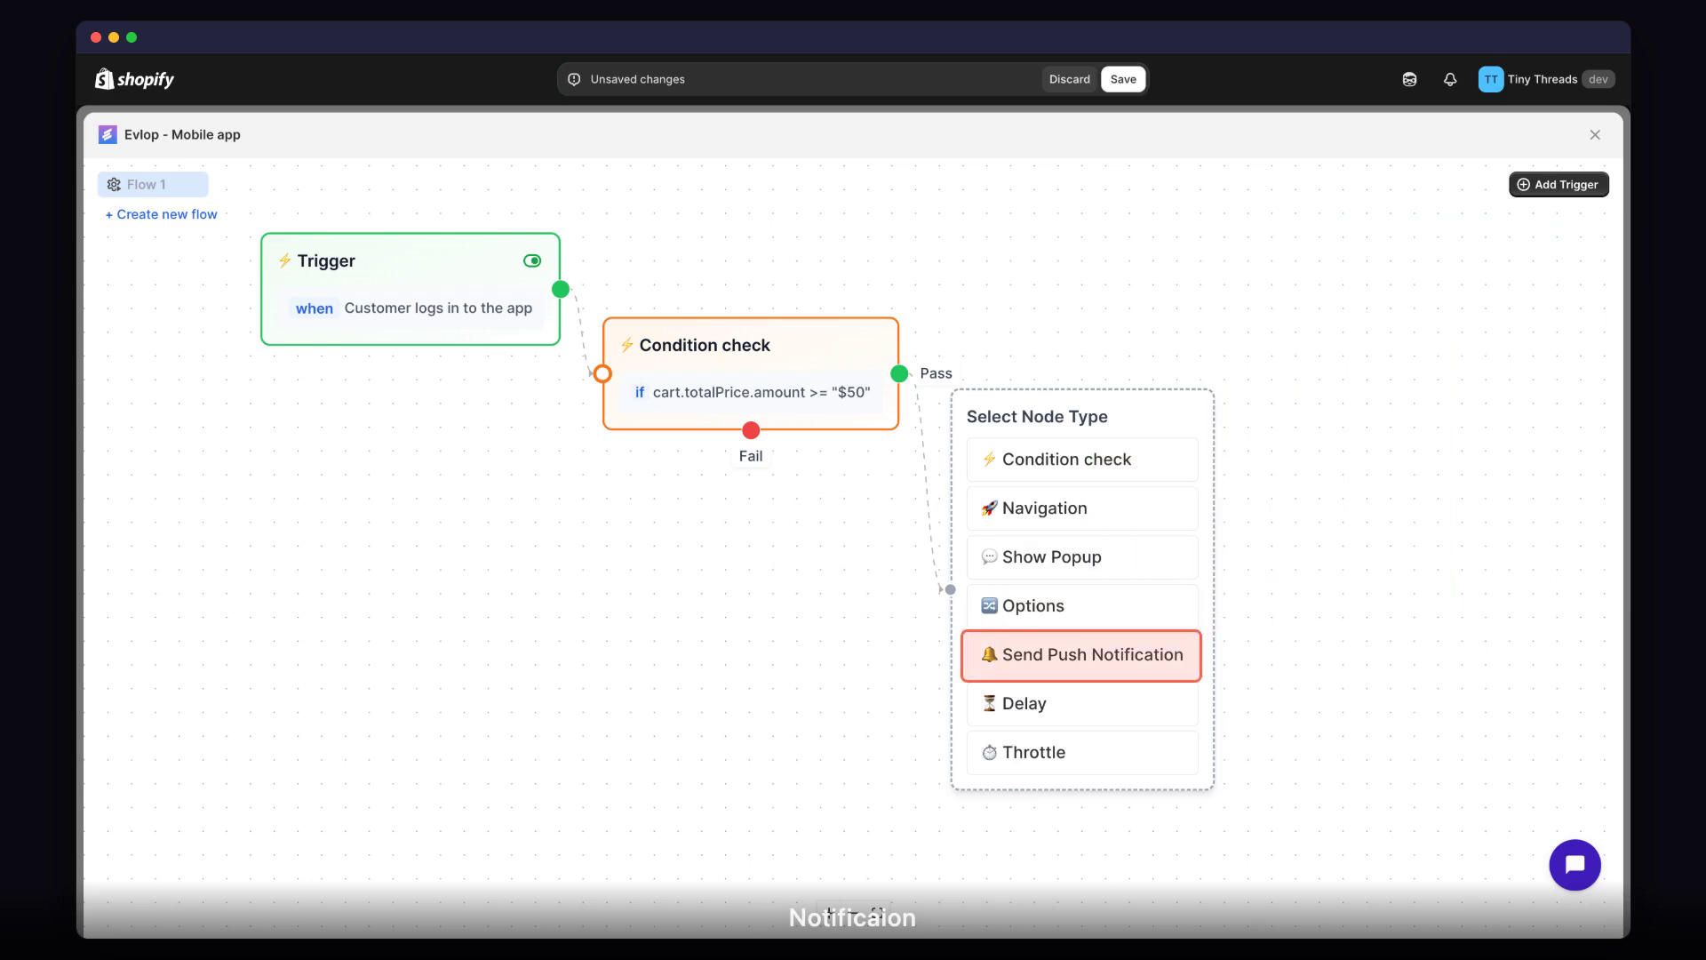
click(1086, 667)
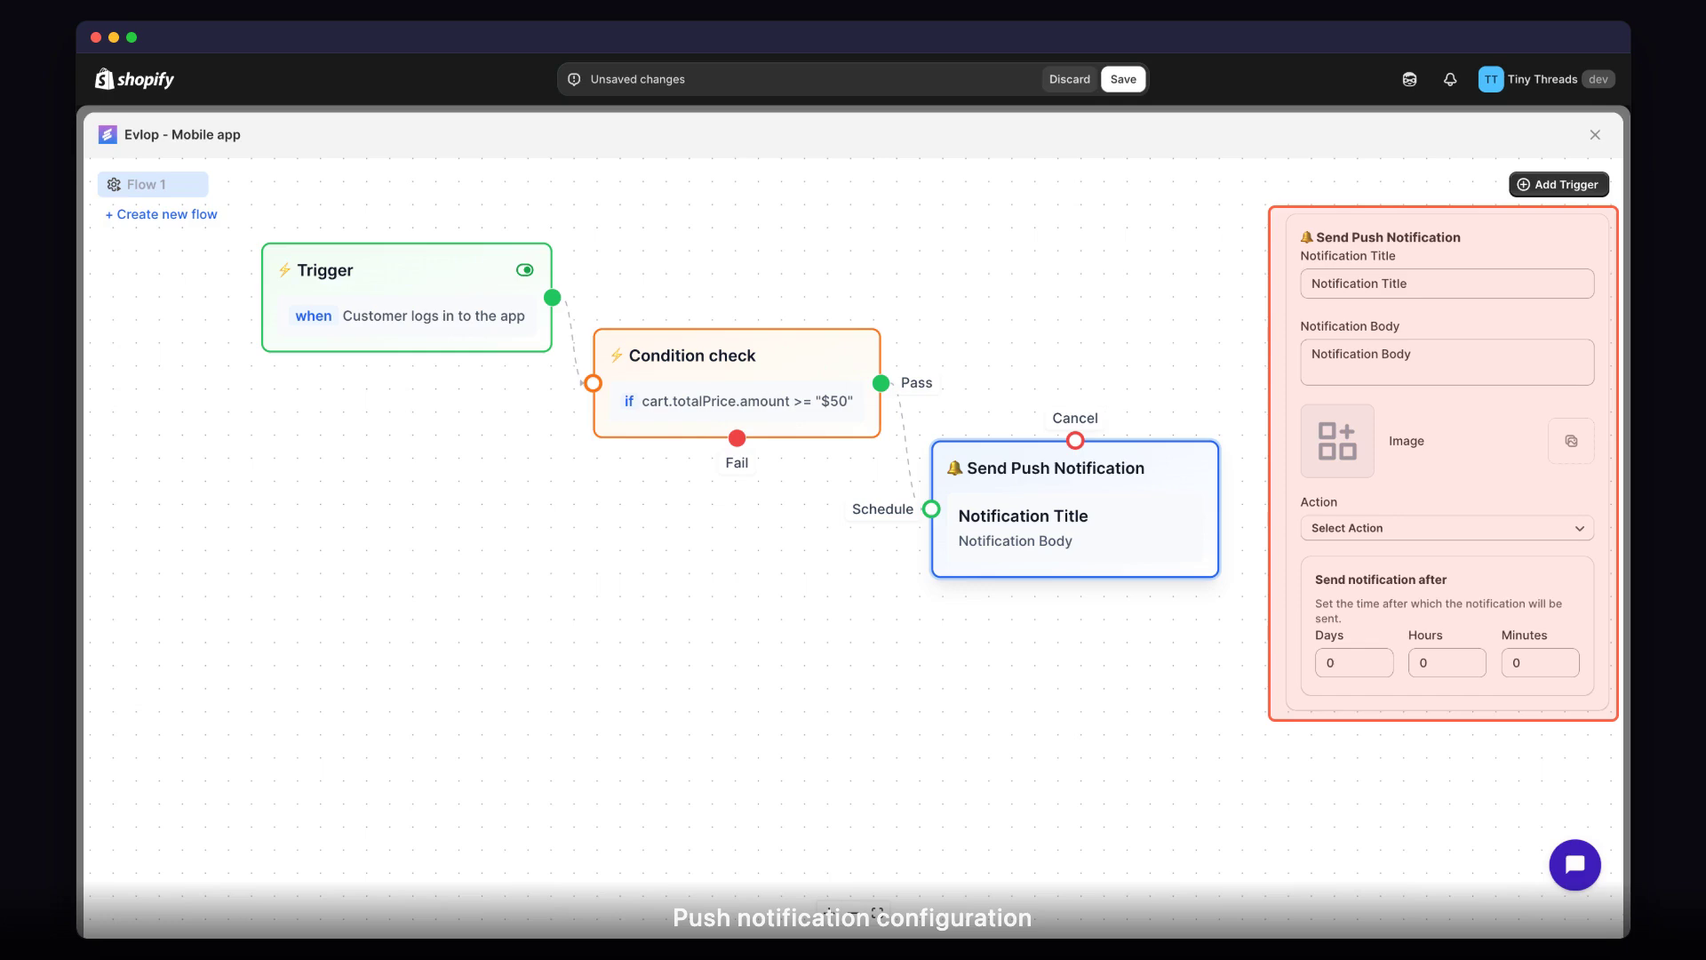
Try a Delay node and a Throttle node in turn on the Pass output, and review the throttle's execution frequency choices.
click(881, 387)
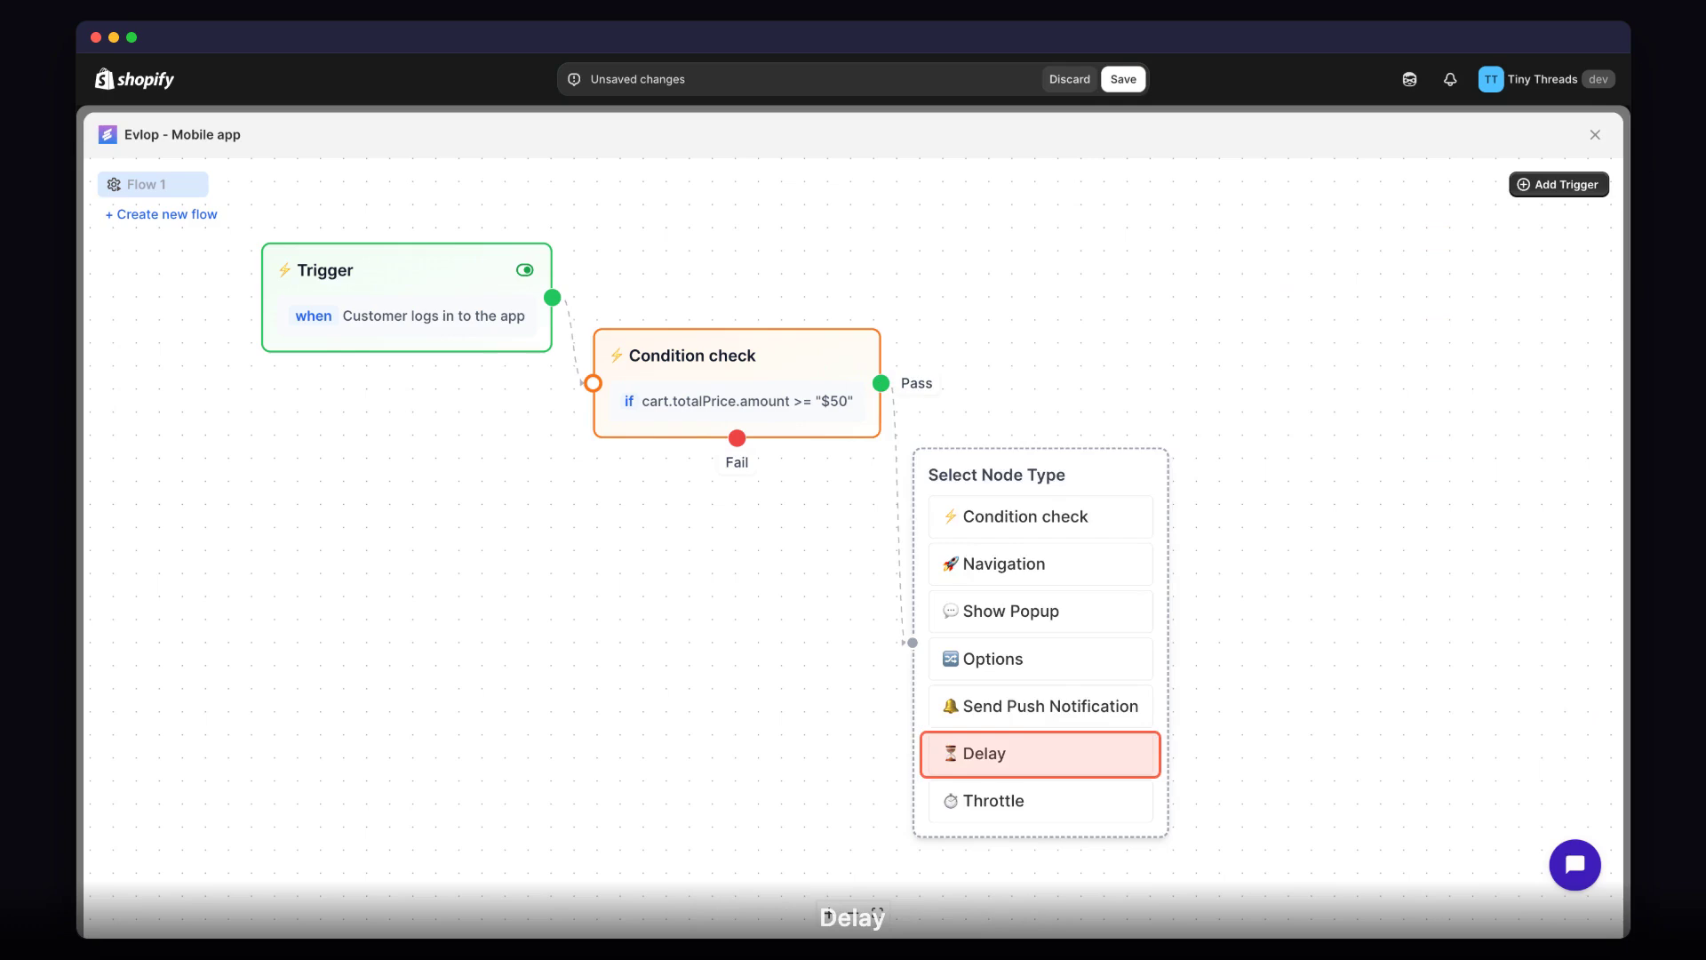
click(1048, 769)
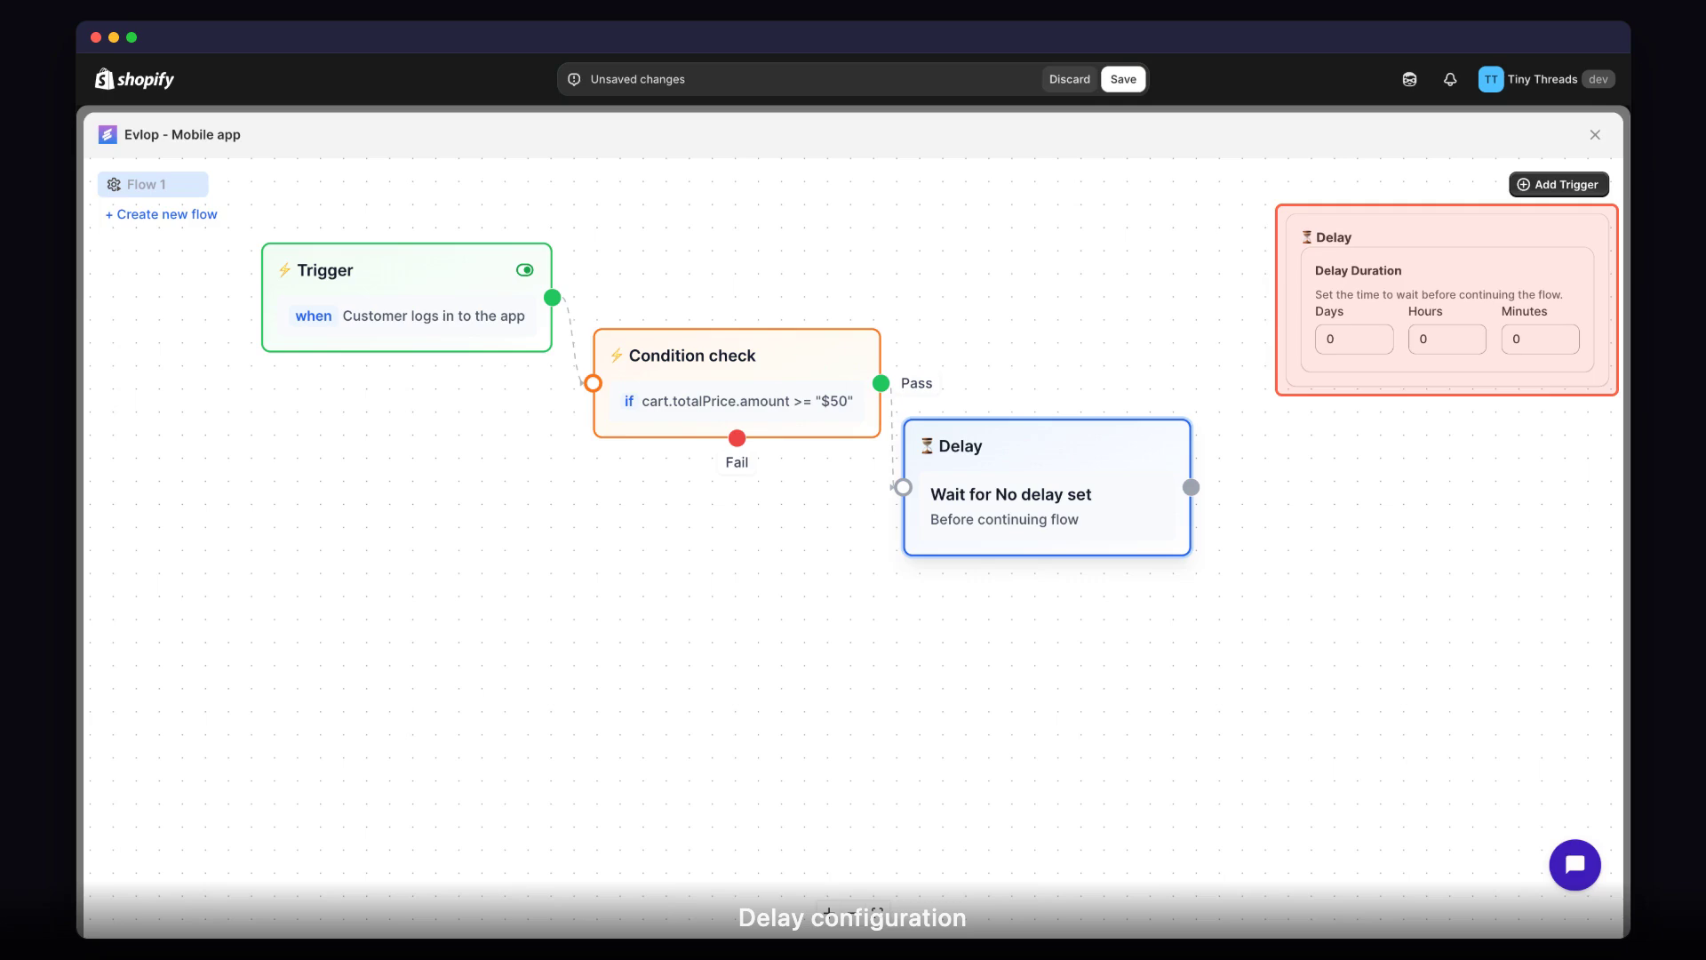
click(881, 384)
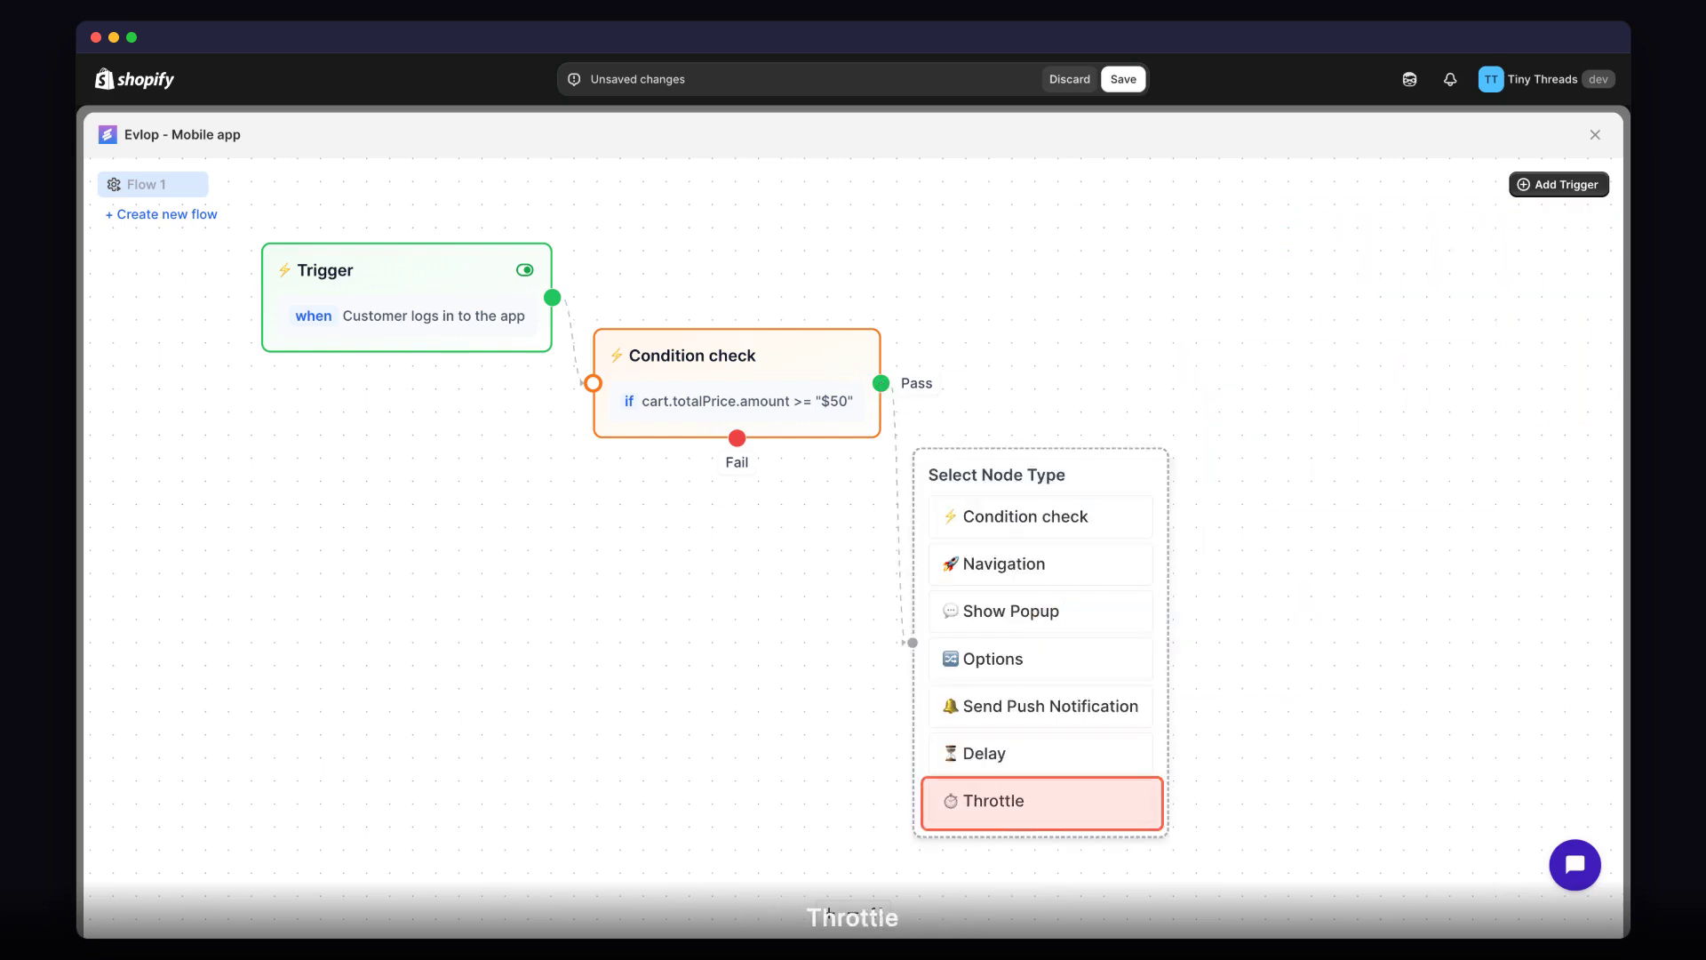
click(1052, 810)
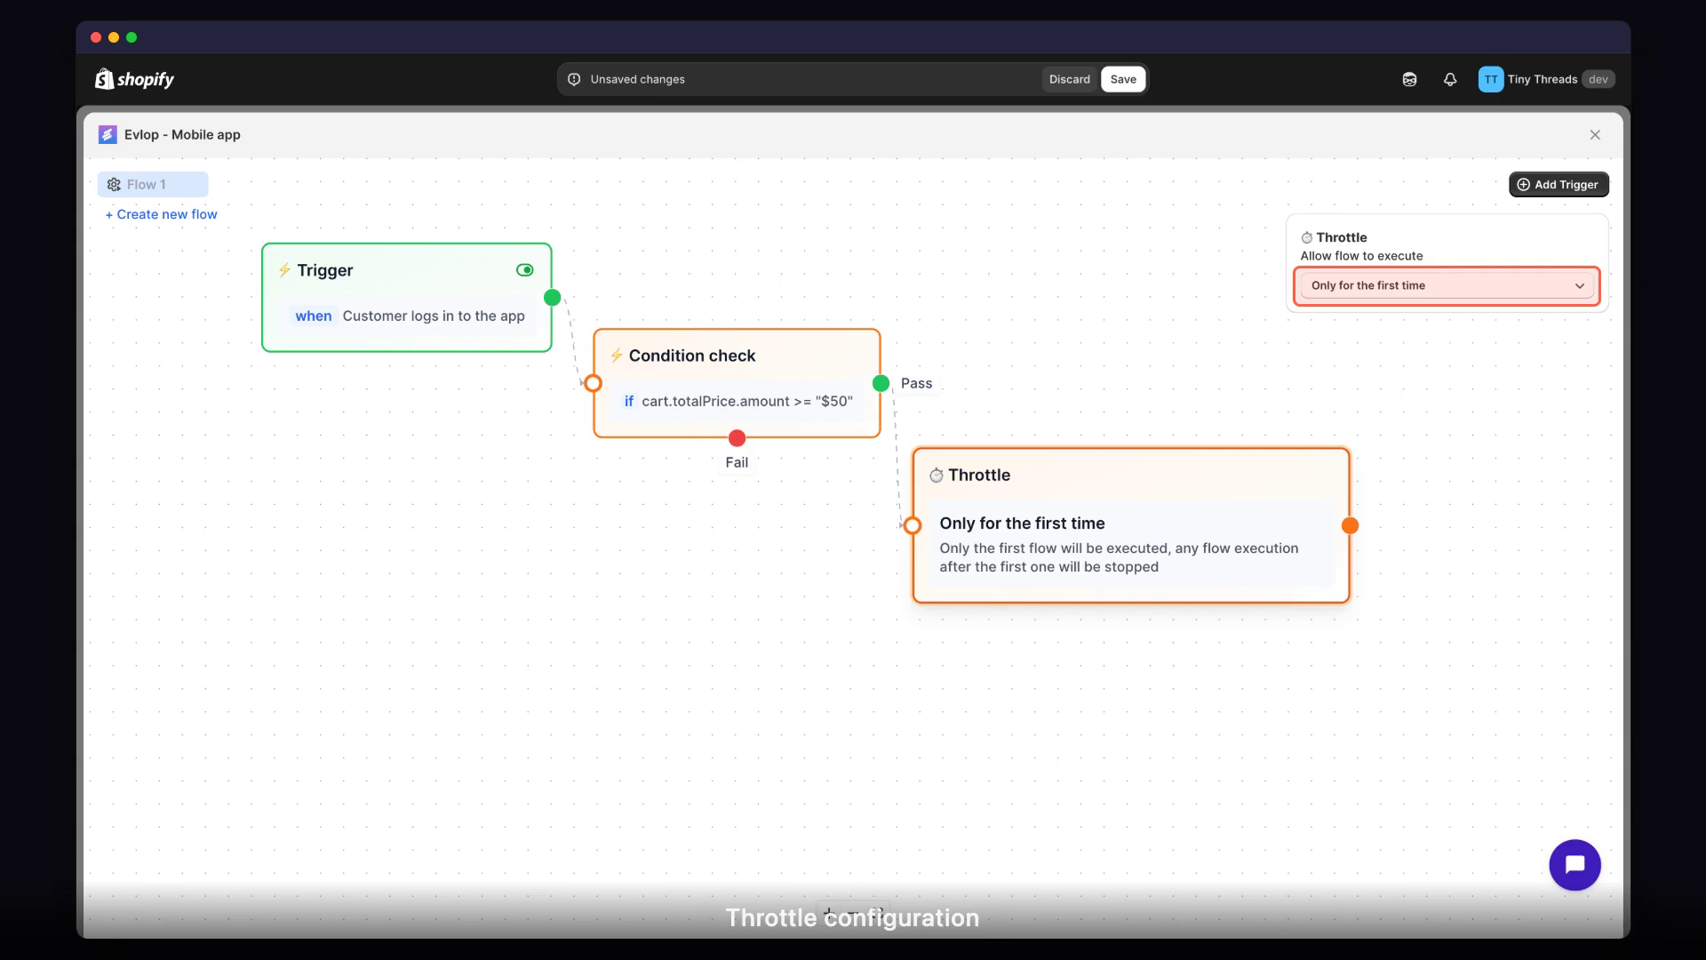
click(1450, 286)
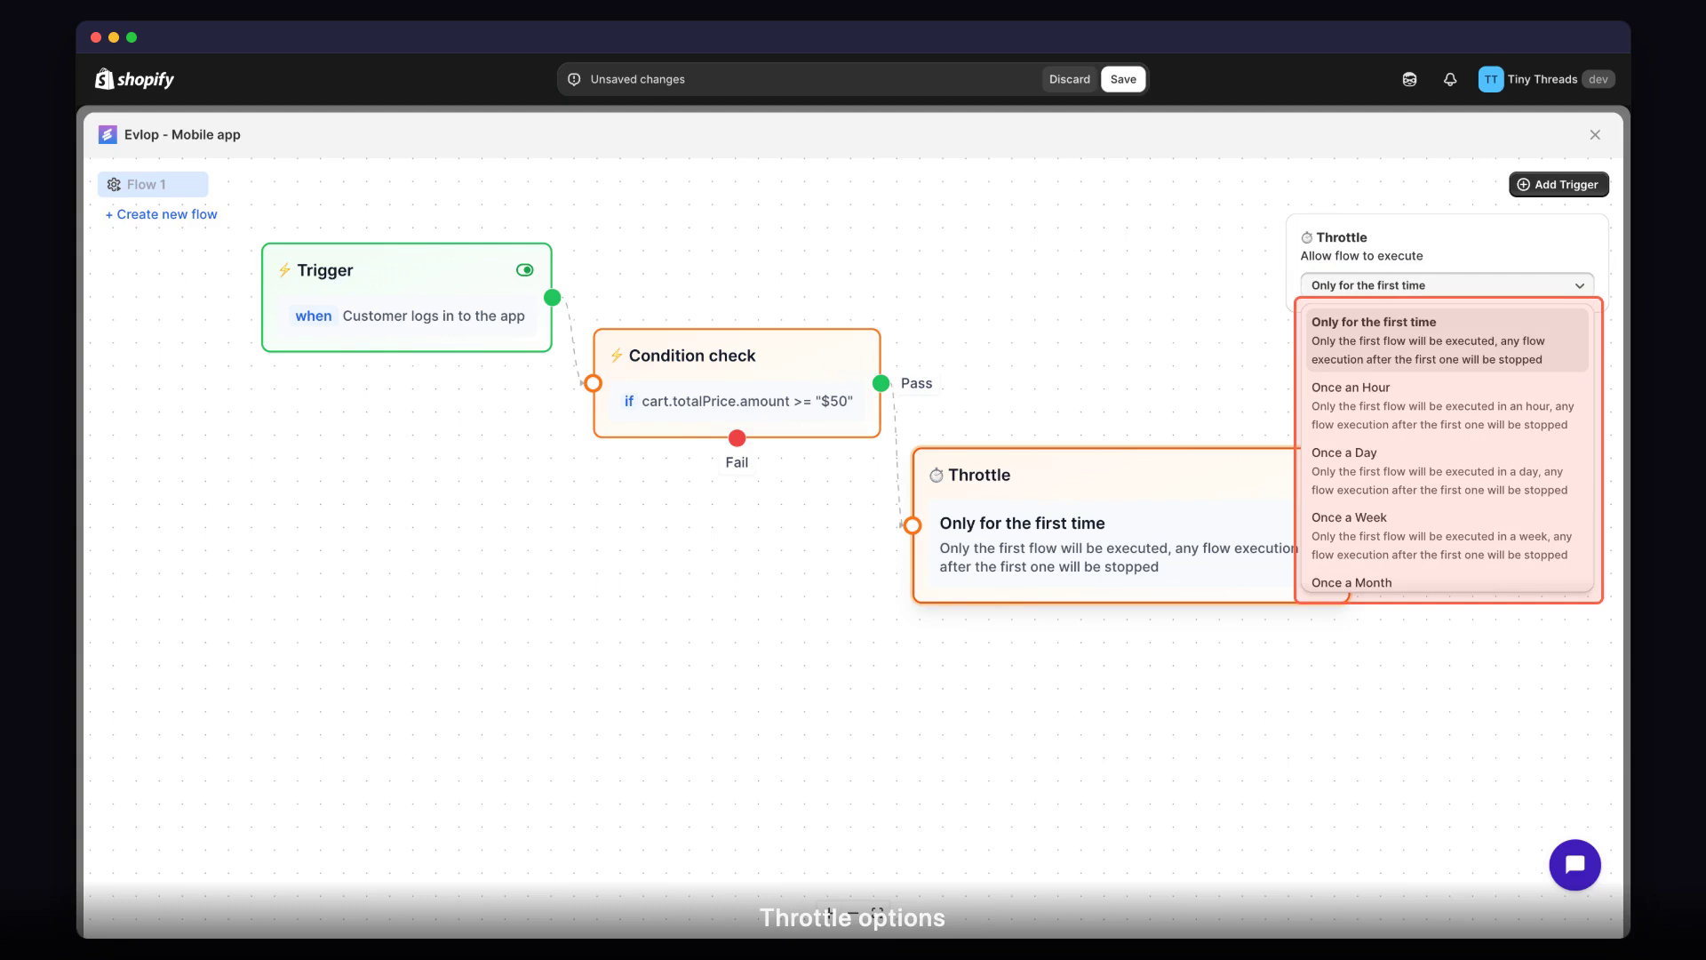
scroll(1448, 448, down, 2)
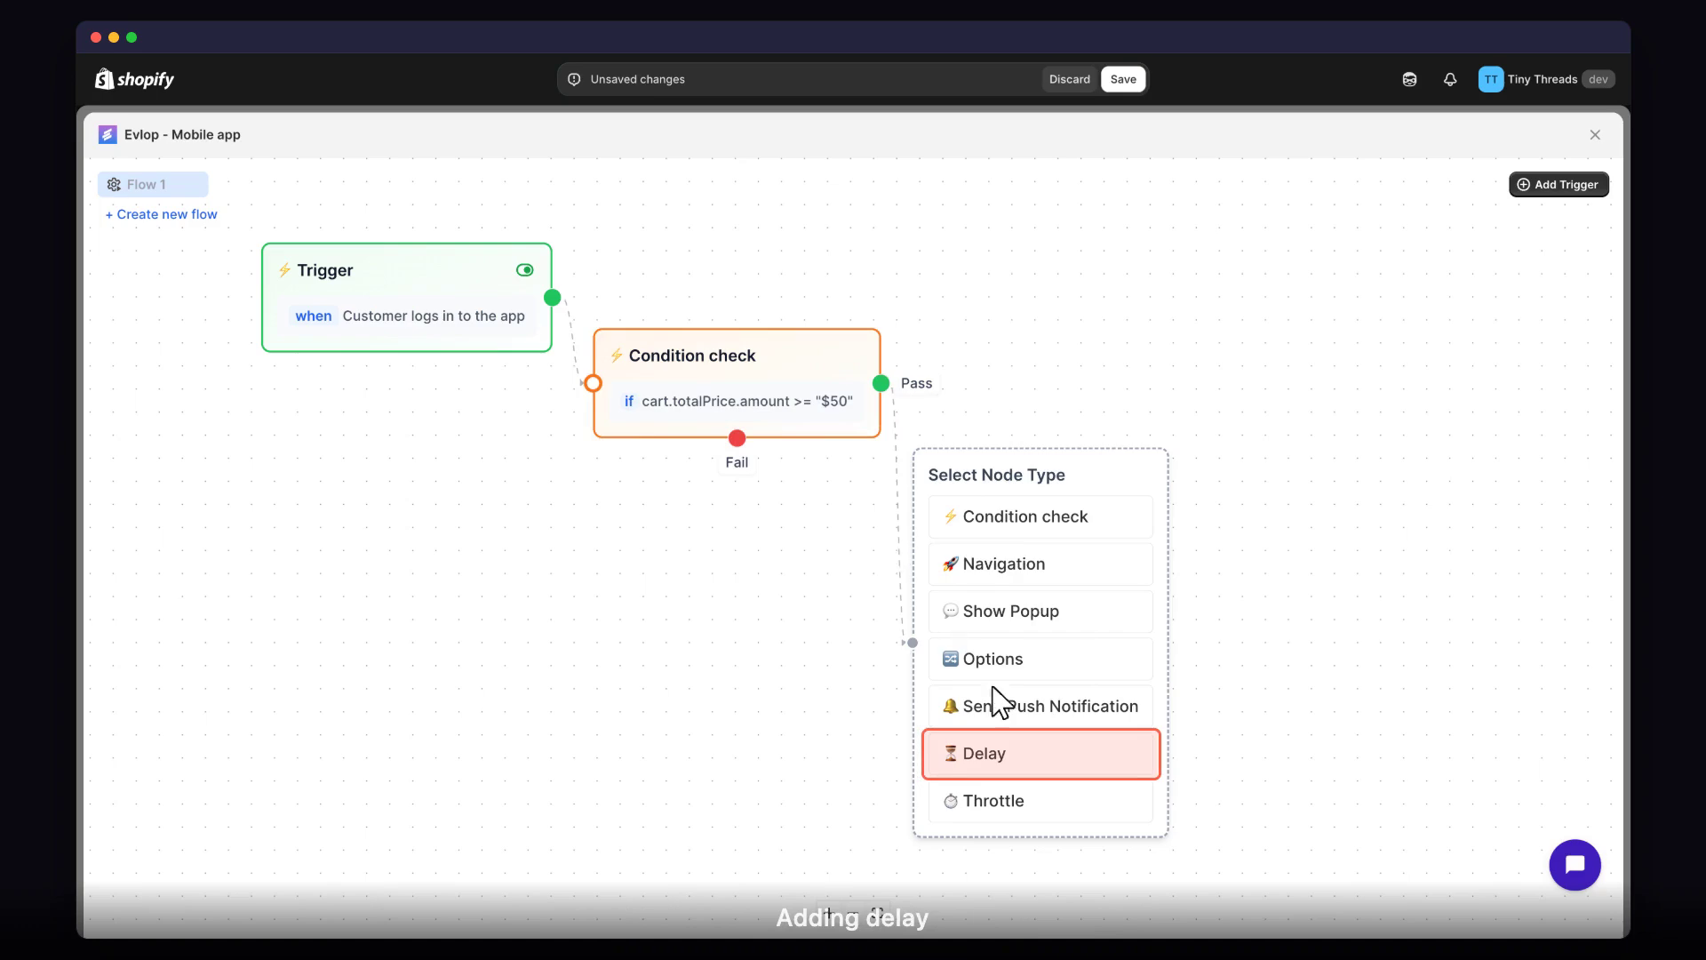
Connect a Delay node to the condition's Pass output and set its duration to 10 minutes.
click(1051, 762)
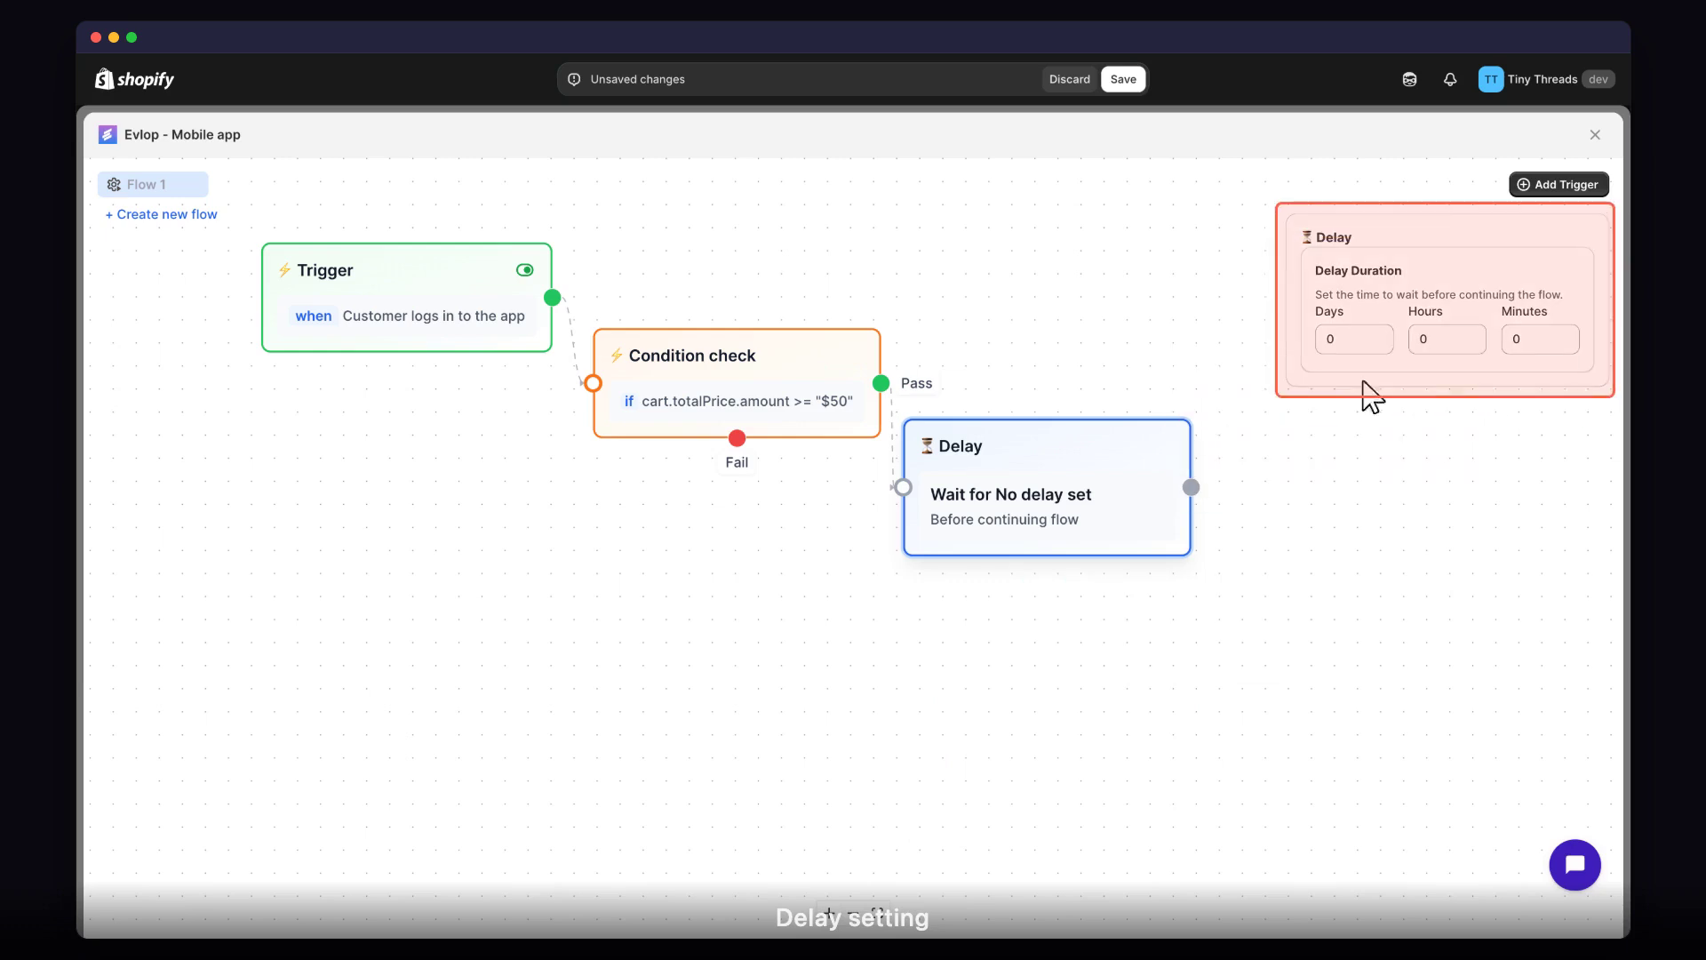
click(1544, 345)
text(10)
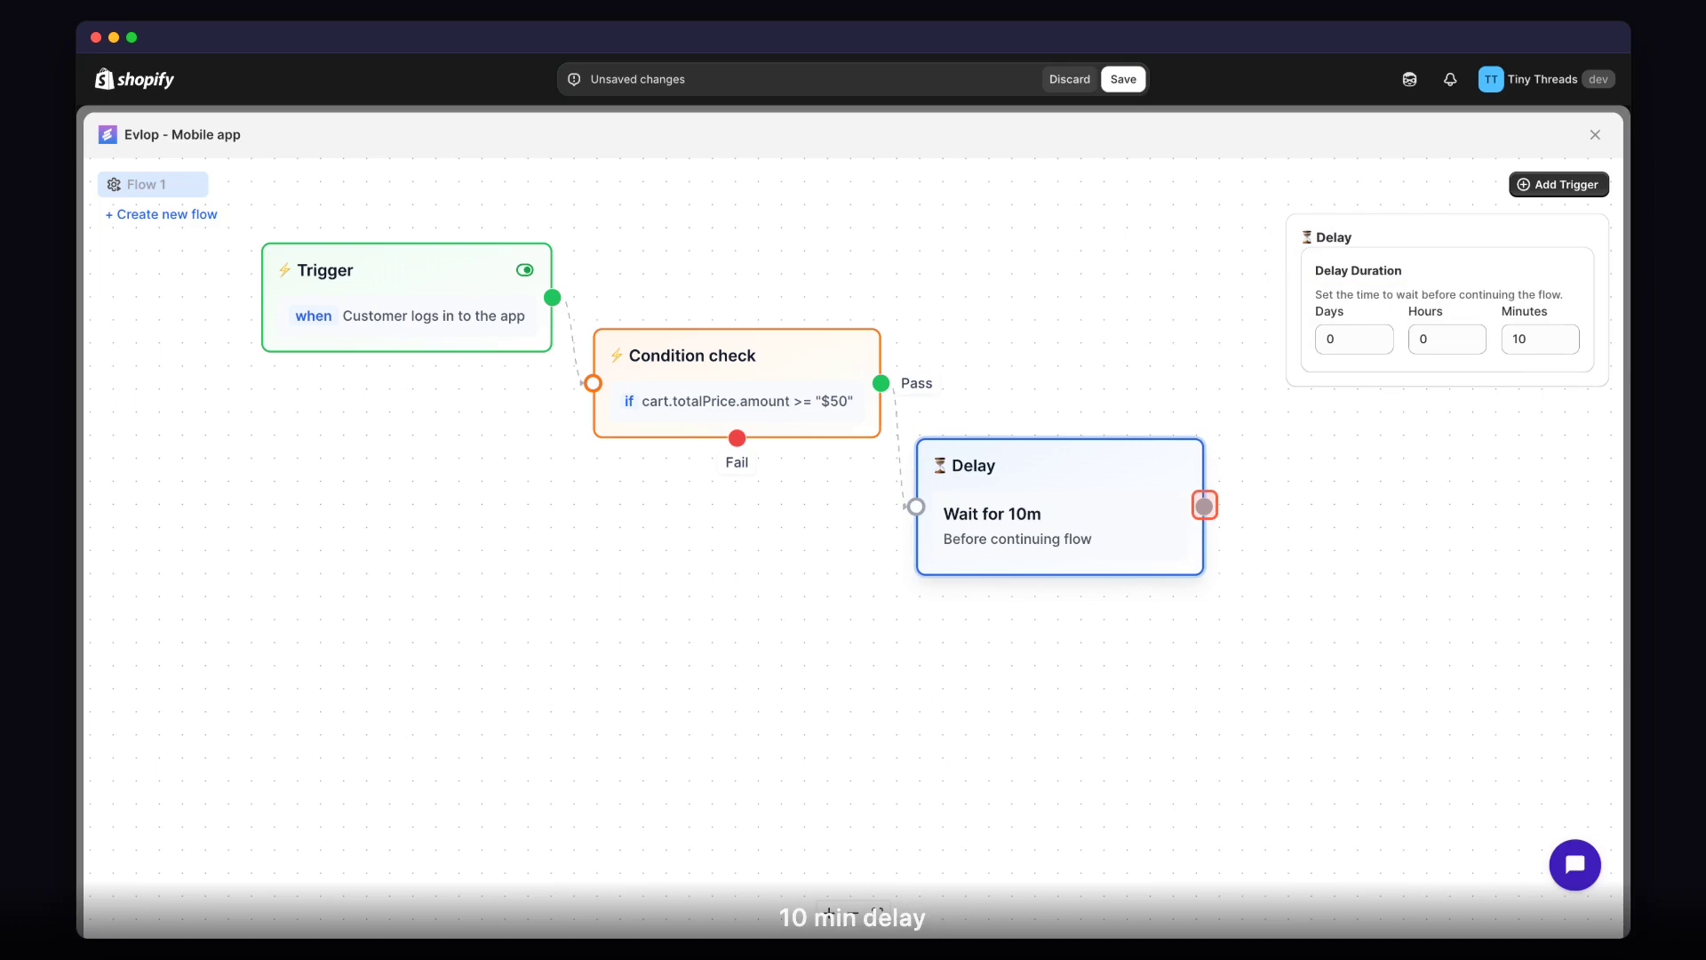
Connect a Show Popup node titled "You've Unlocked a 15% VIP Bonus!" to the Delay node and save the flow.
click(1205, 506)
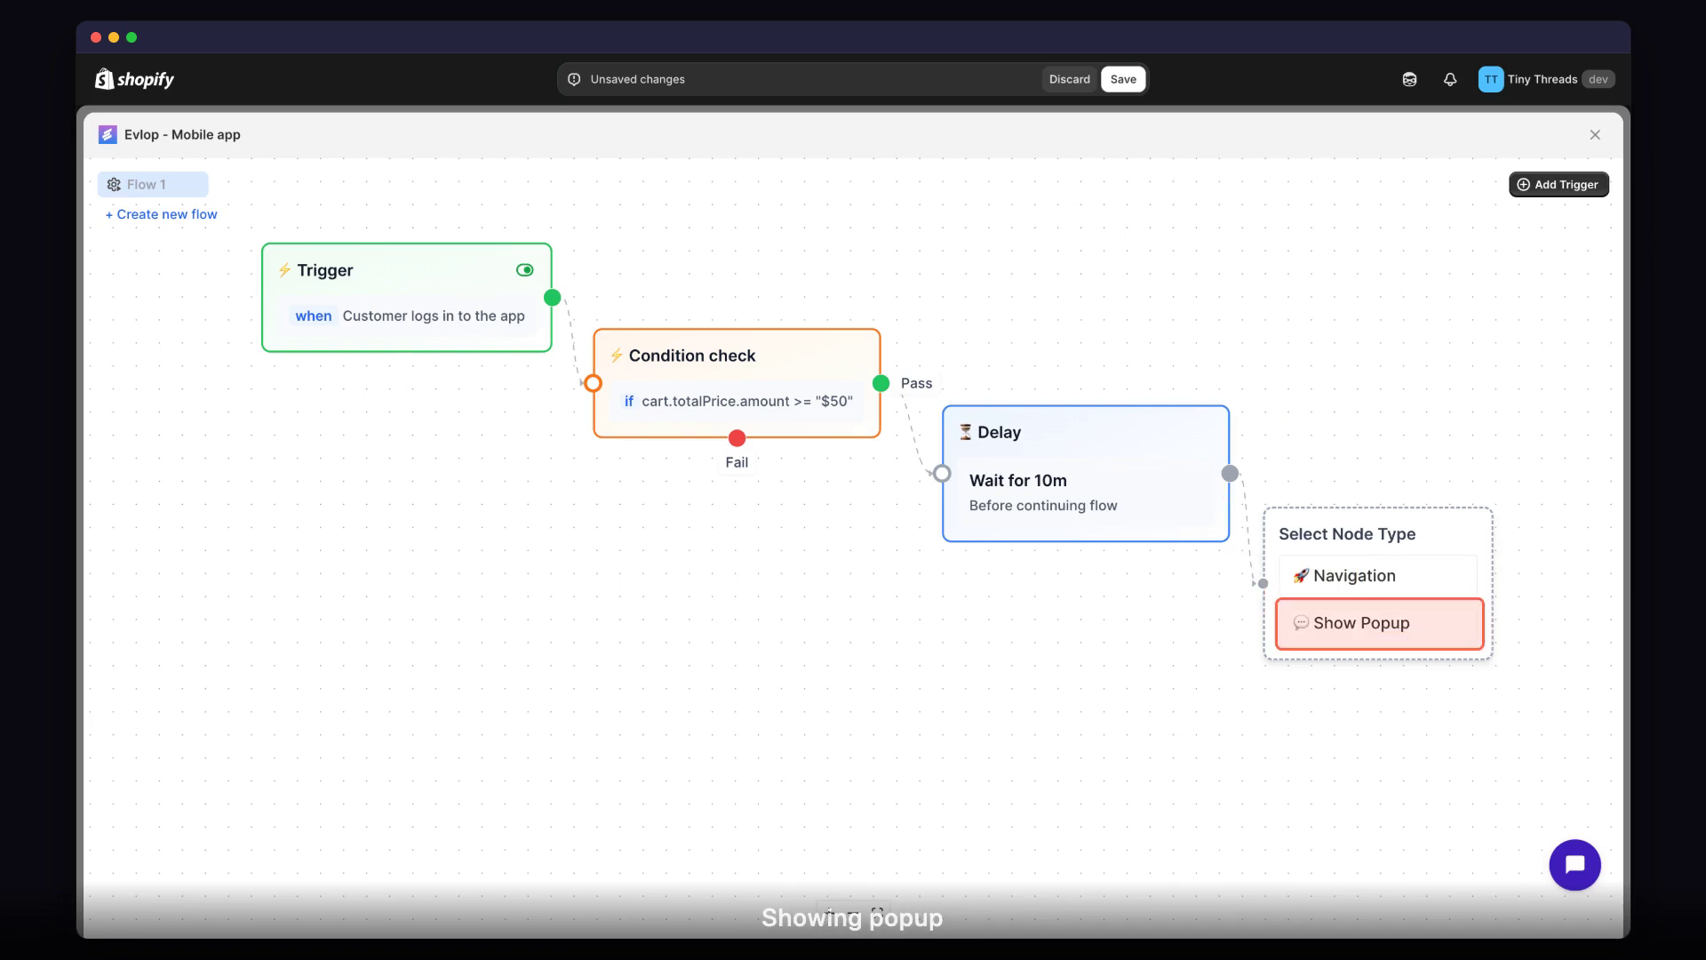
click(1386, 634)
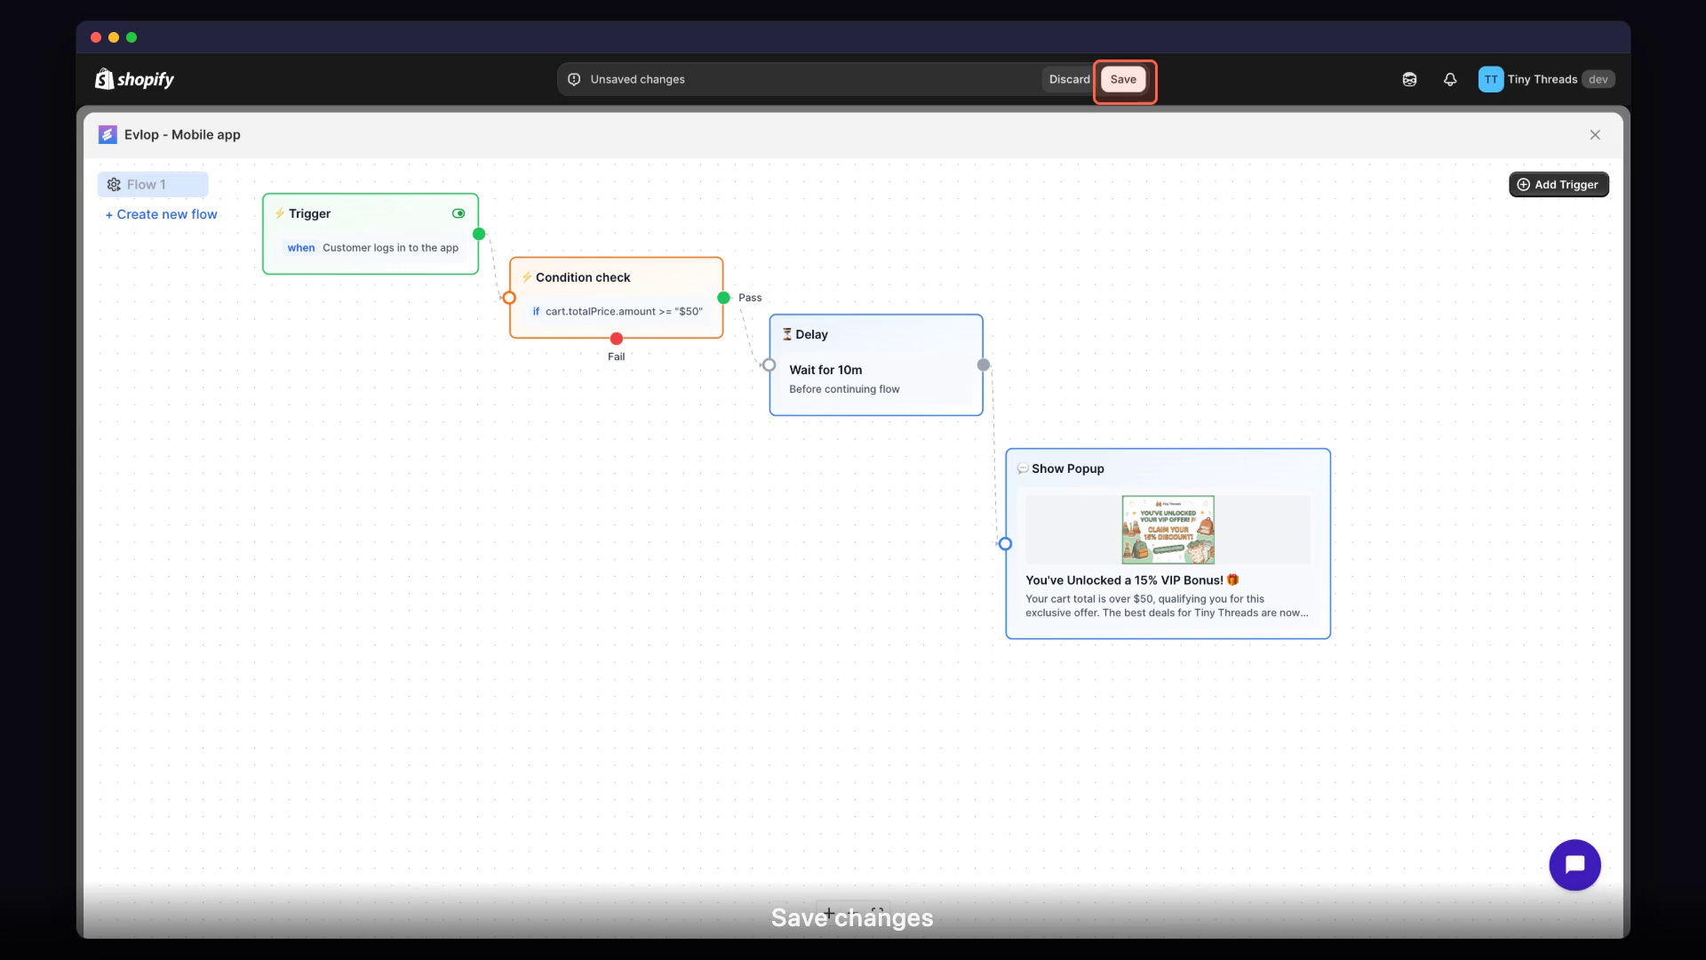
click(1124, 79)
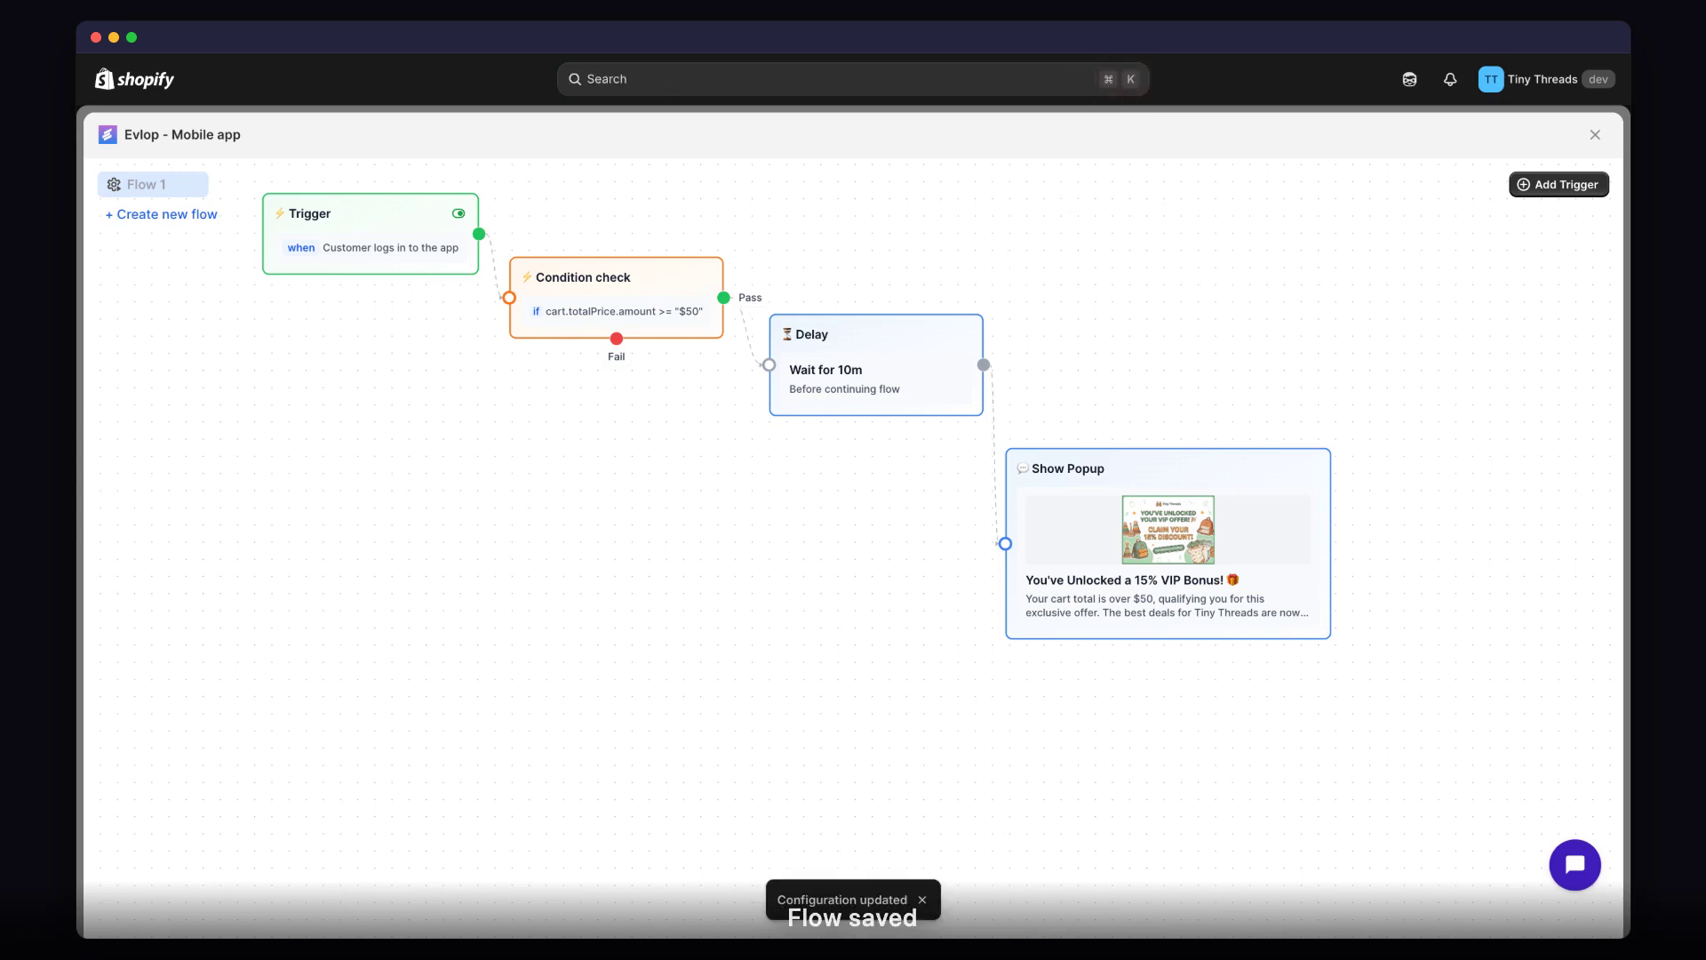